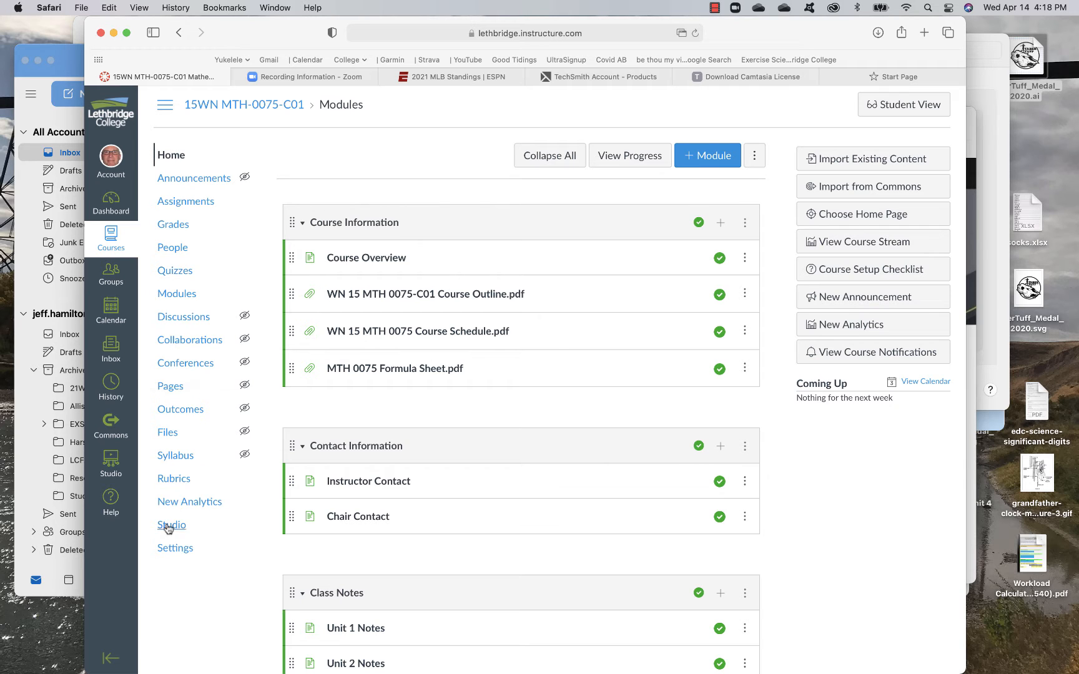
Enable LockDown Browser in the course navigation settings and save the navigation.
{"action": "left_click", "coordinate": [167, 548]}
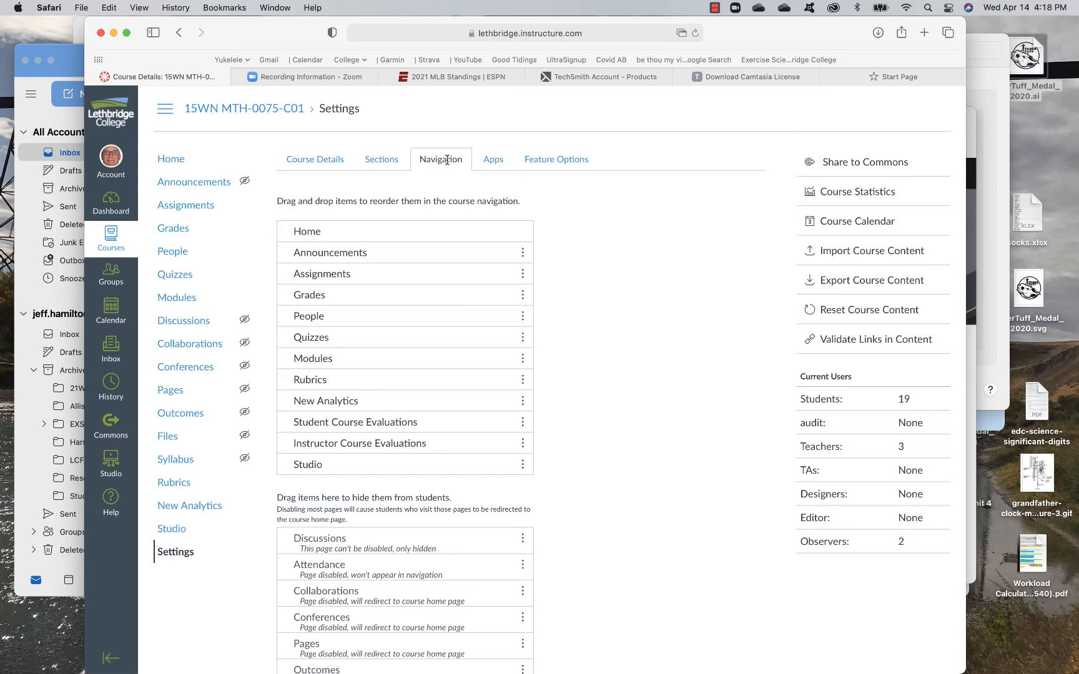
{"action": "left_click", "coordinate": [447, 161]}
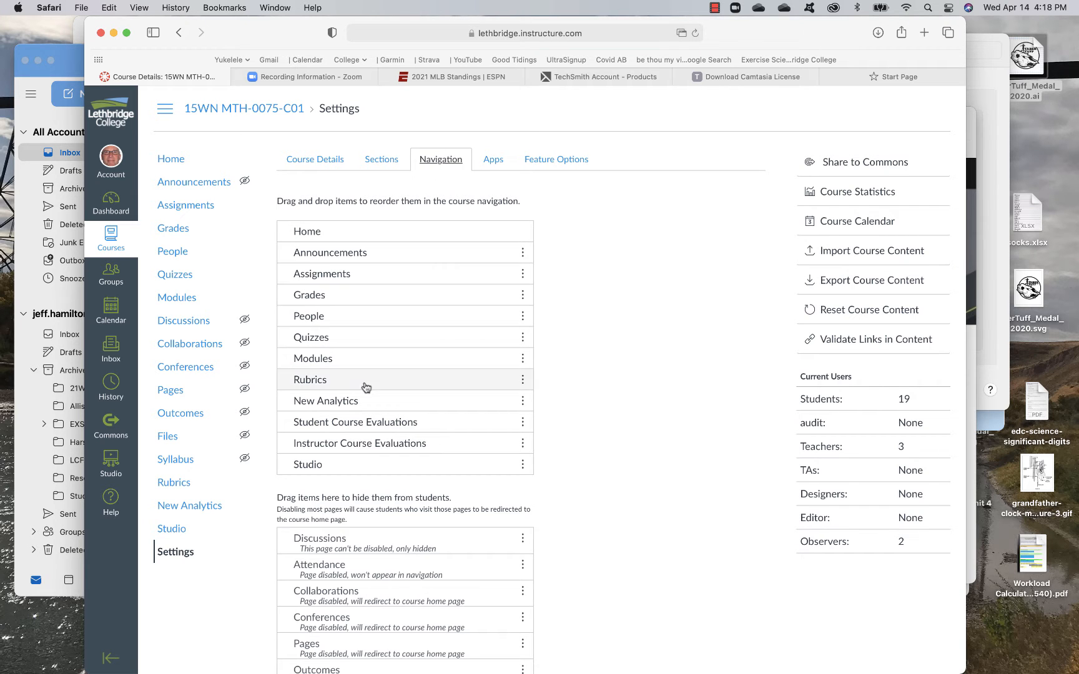
{"action": "scroll", "coordinate": [377, 439], "scroll_direction": "down", "scroll_amount": 8}
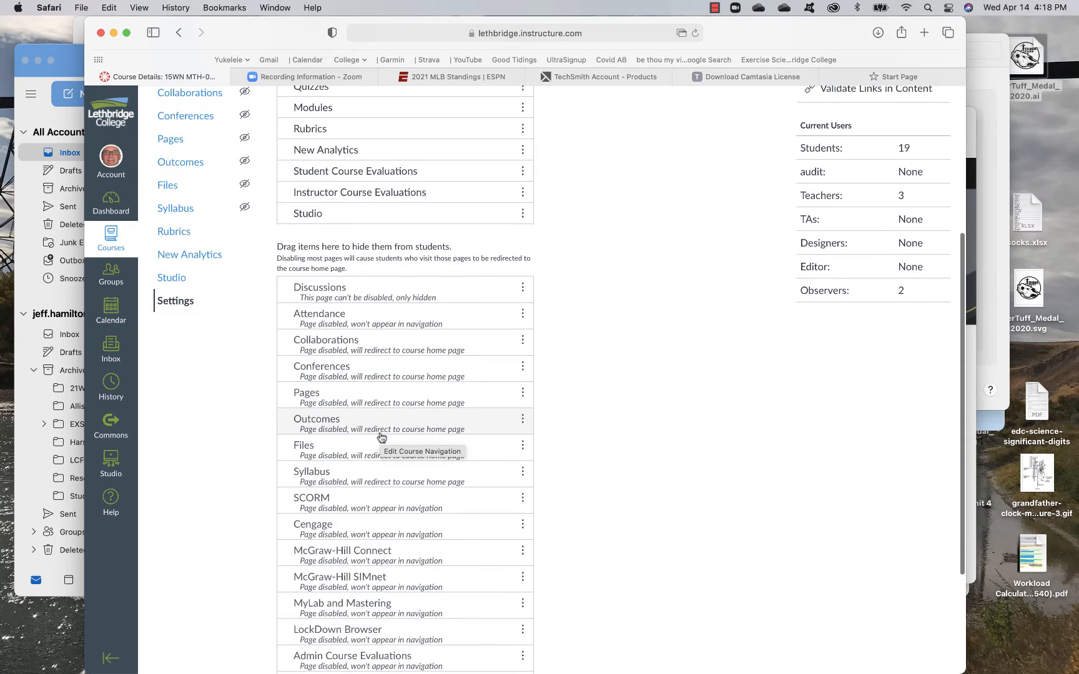
{"action": "scroll", "coordinate": [381, 438], "scroll_direction": "down", "scroll_amount": 4}
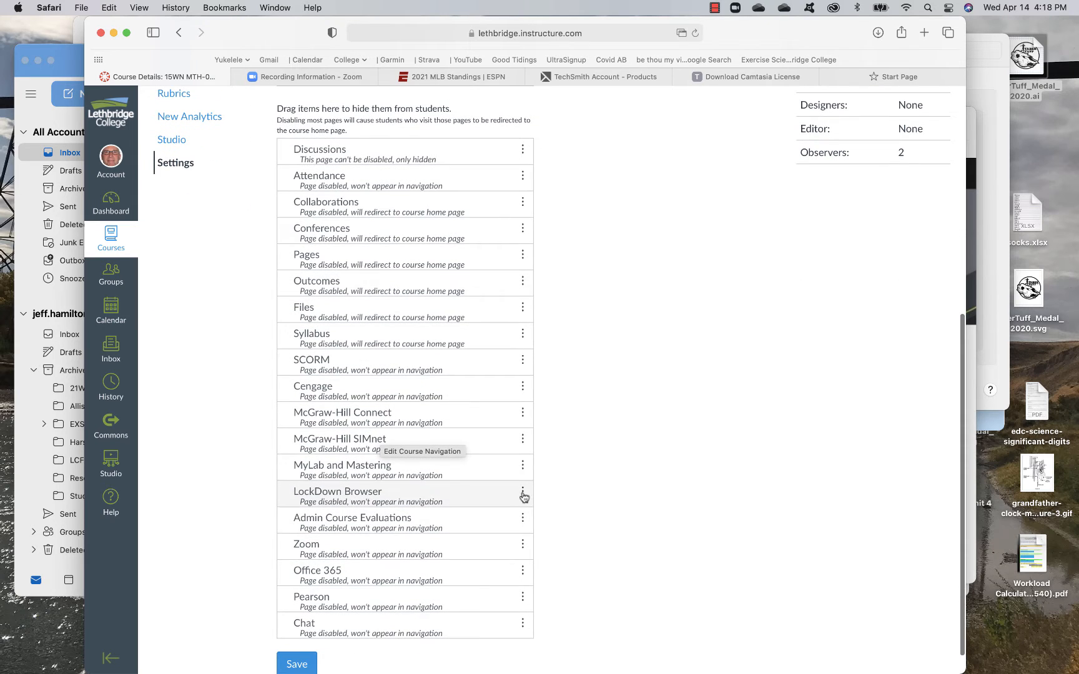
{"action": "left_click", "coordinate": [523, 497]}
{"action": "left_click", "coordinate": [509, 528]}
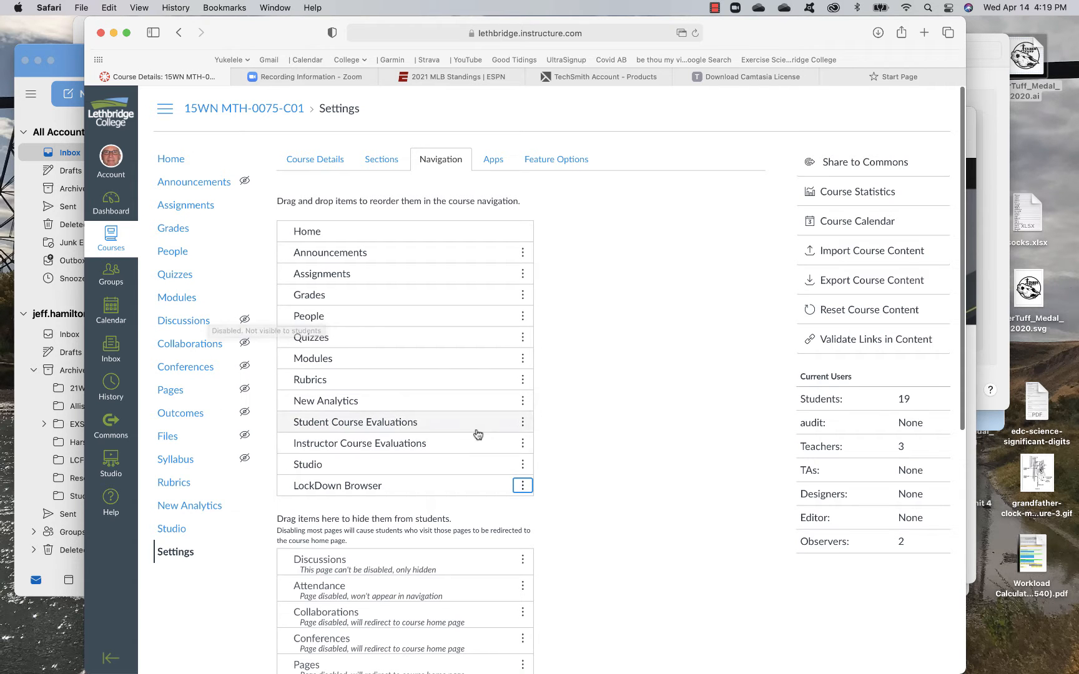
{"action": "scroll", "coordinate": [477, 434], "scroll_direction": "down", "scroll_amount": 10}
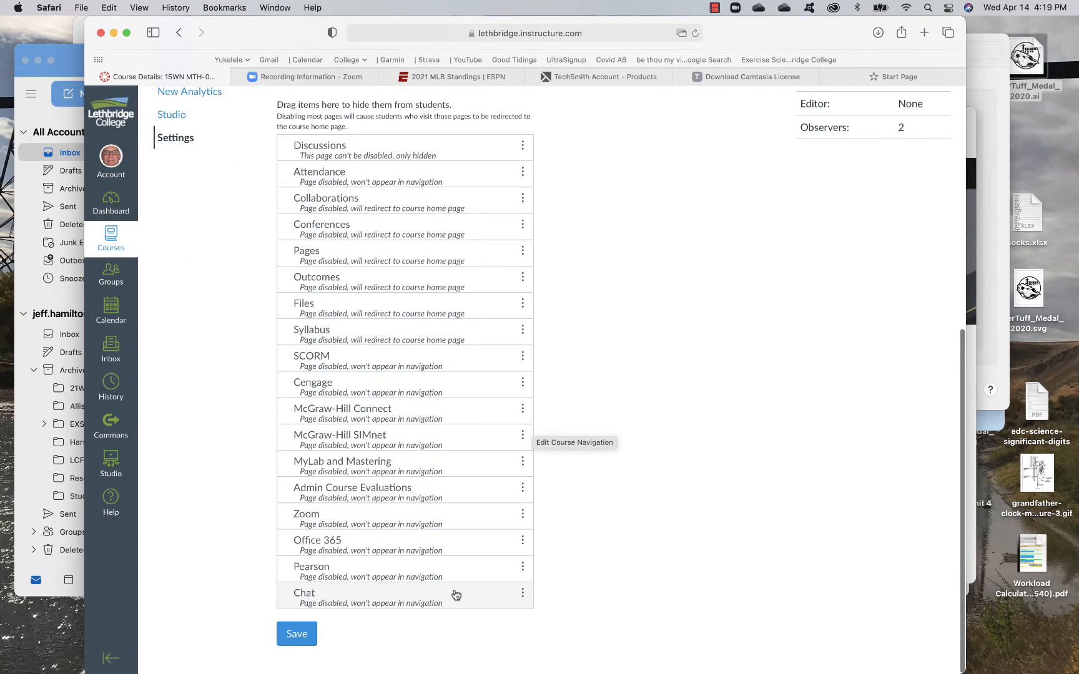
{"action": "left_click", "coordinate": [298, 640]}
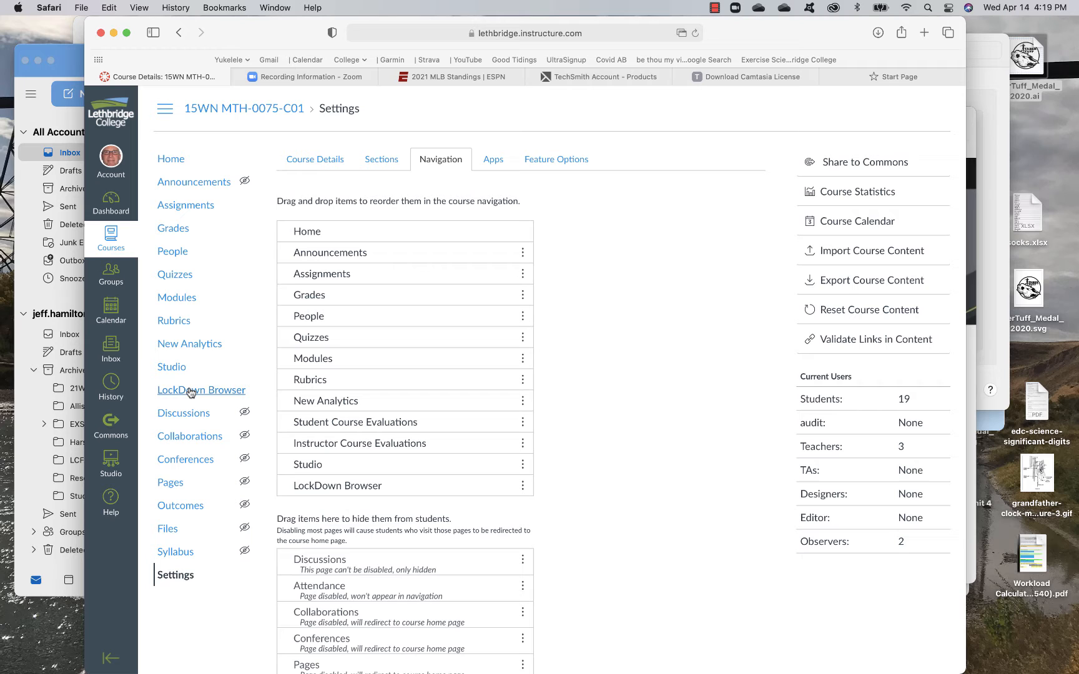
Open the Chapter 2 Quiz from the course quizzes for editing.
{"action": "left_click", "coordinate": [176, 275]}
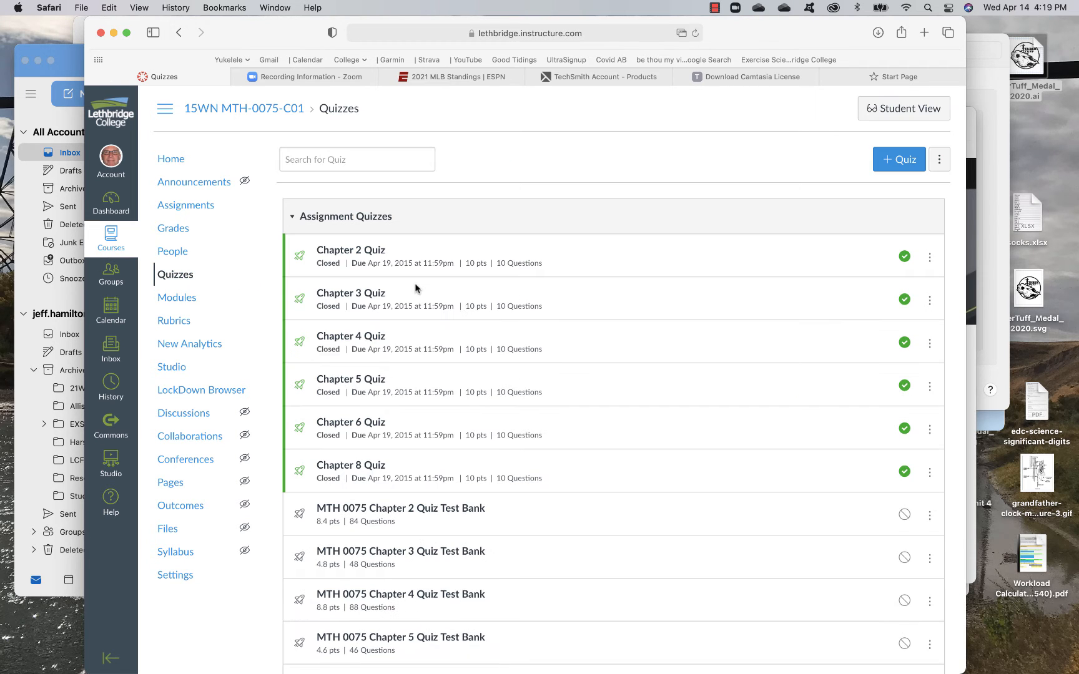
{"action": "left_click", "coordinate": [353, 250]}
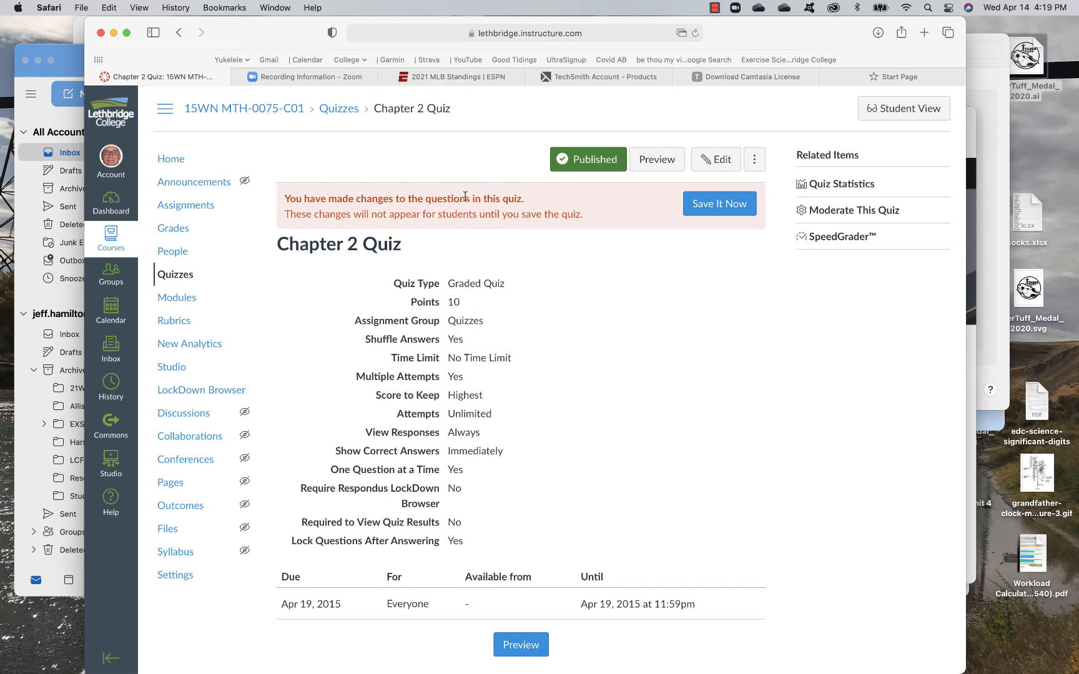
{"action": "scroll", "coordinate": [629, 208], "scroll_direction": "down", "scroll_amount": 1}
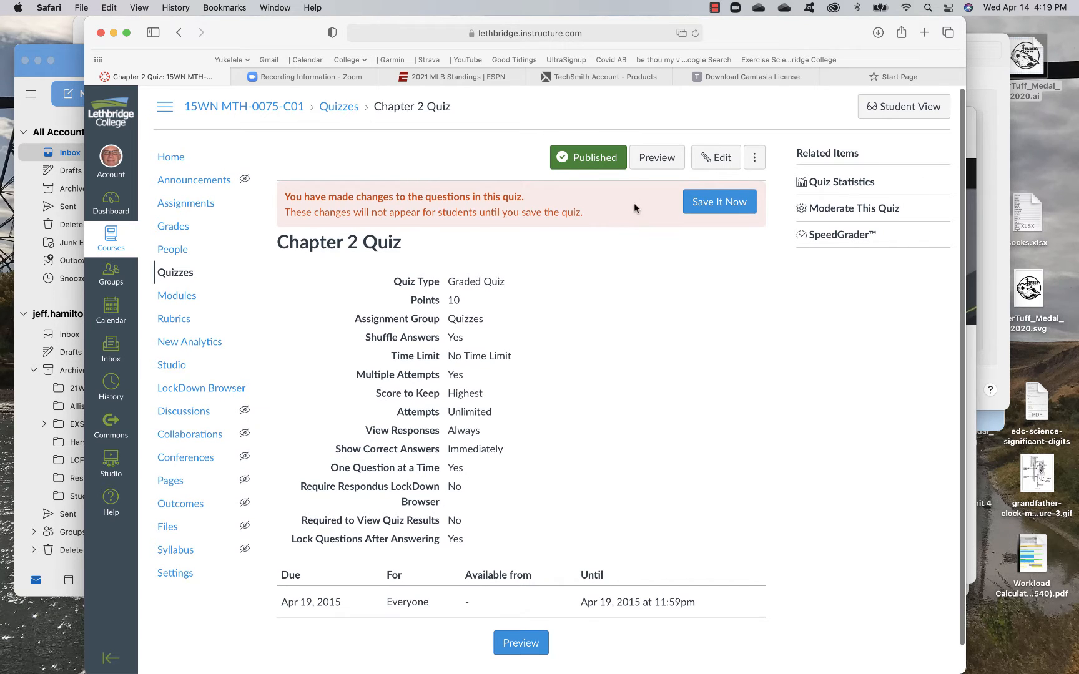
{"action": "left_click", "coordinate": [721, 158]}
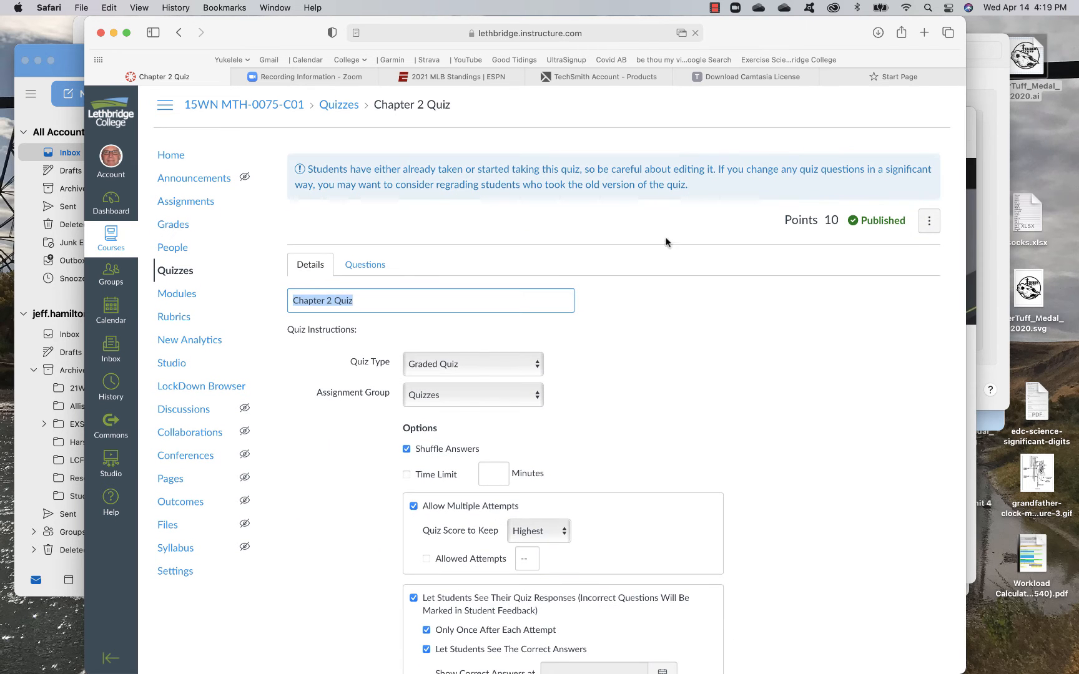
Require Respondus LockDown Browser in the quiz restrictions and save the quiz.
{"action": "scroll", "coordinate": [607, 375], "scroll_direction": "down", "scroll_amount": 1}
{"action": "scroll", "coordinate": [608, 375], "scroll_direction": "down", "scroll_amount": 10}
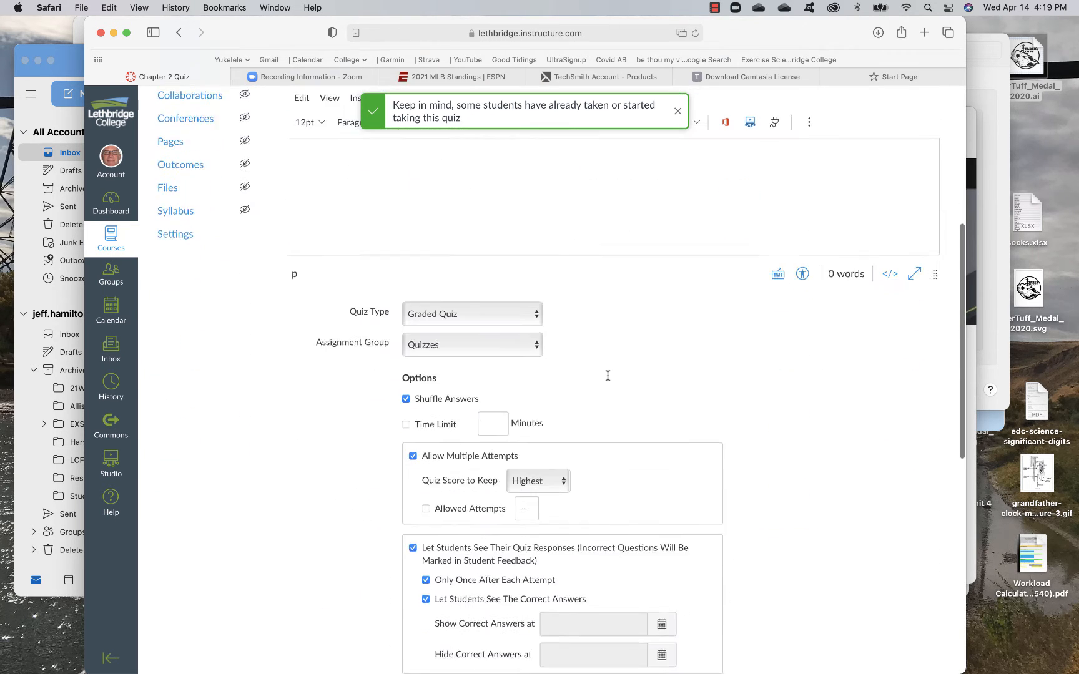
{"action": "scroll", "coordinate": [608, 375], "scroll_direction": "down", "scroll_amount": 1}
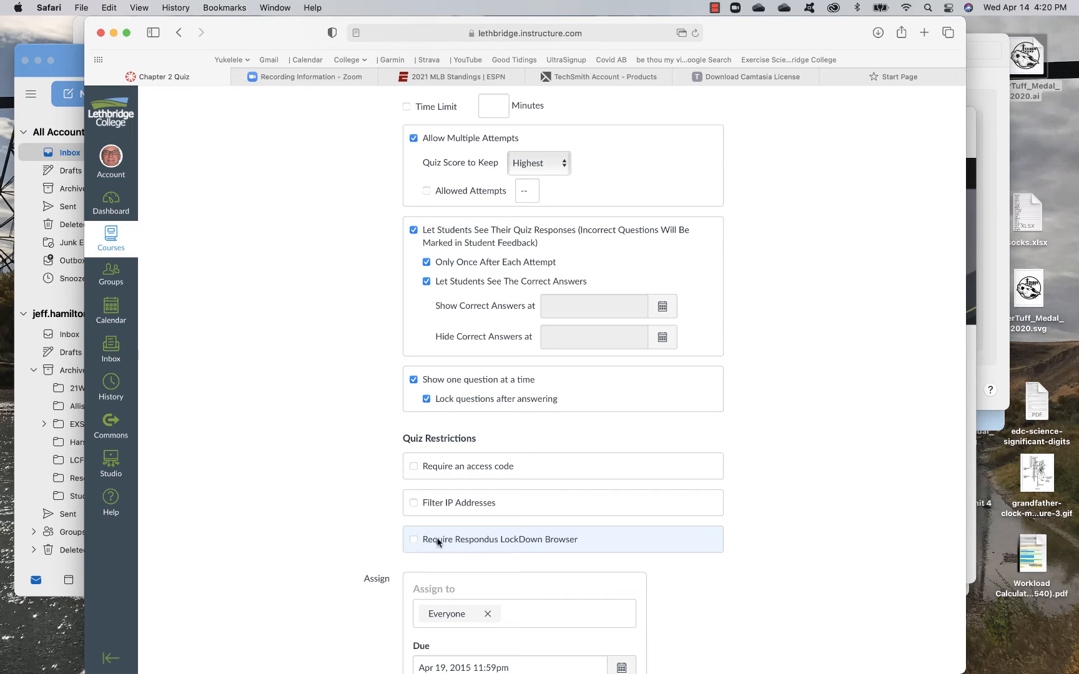
{"action": "left_click", "coordinate": [414, 541]}
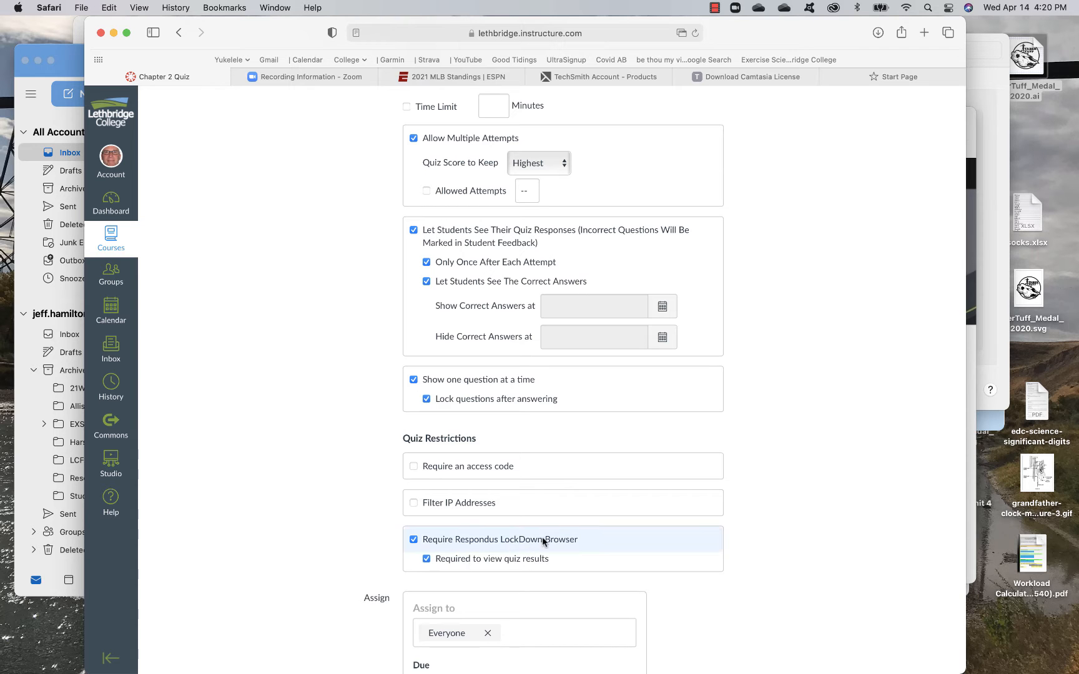
{"action": "scroll", "coordinate": [543, 538], "scroll_direction": "down", "scroll_amount": 5}
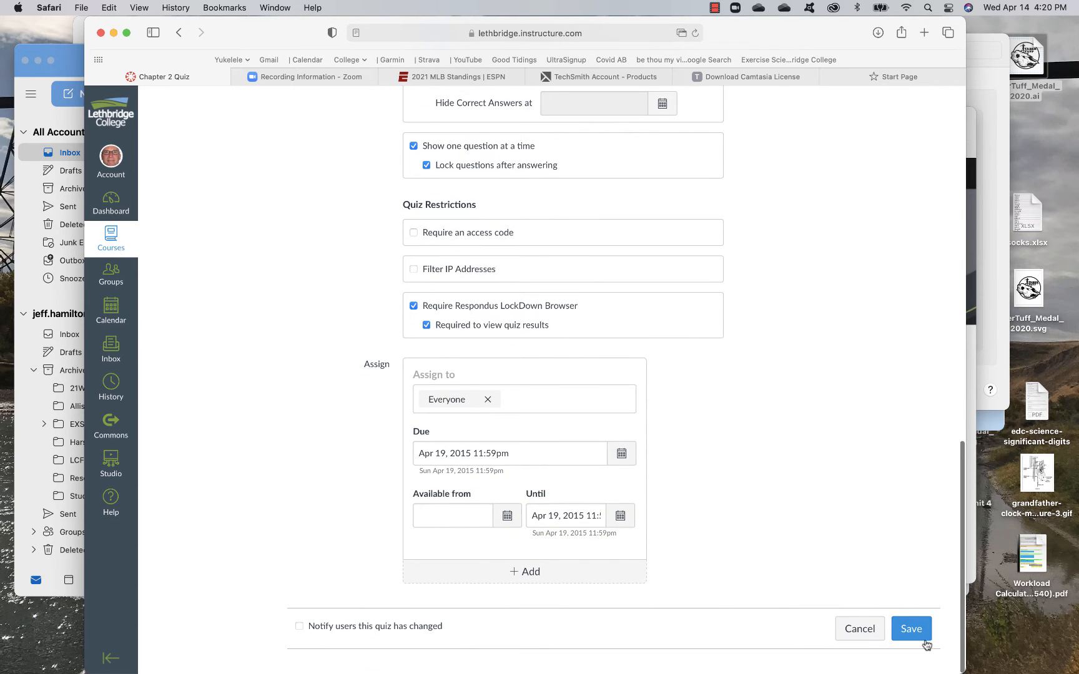
{"action": "left_click", "coordinate": [911, 631]}
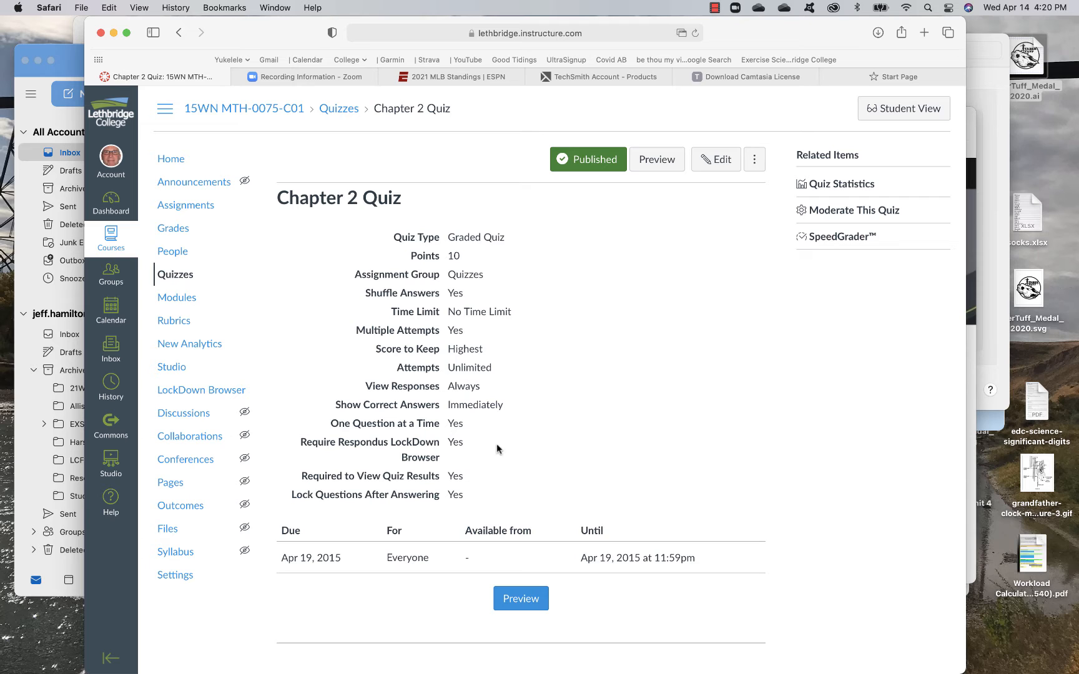
In the LockDown Browser dashboard, open the Chapter 2 Quiz settings and require Respondus Monitor automated proctoring for the exam.
{"action": "left_click", "coordinate": [191, 391]}
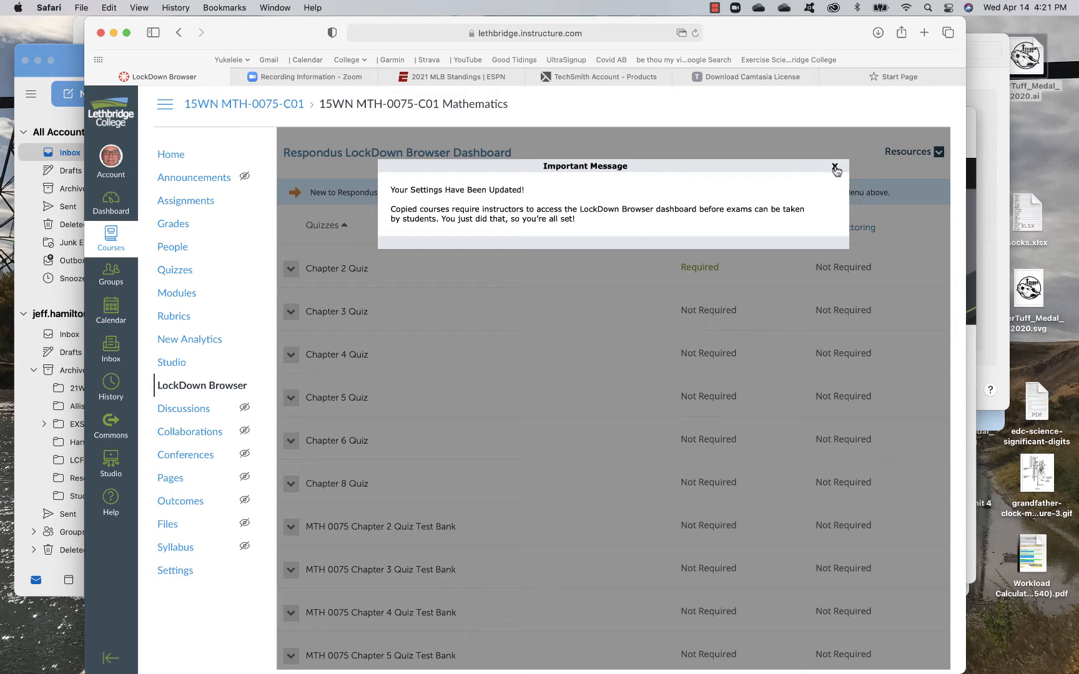
{"action": "left_click", "coordinate": [835, 168]}
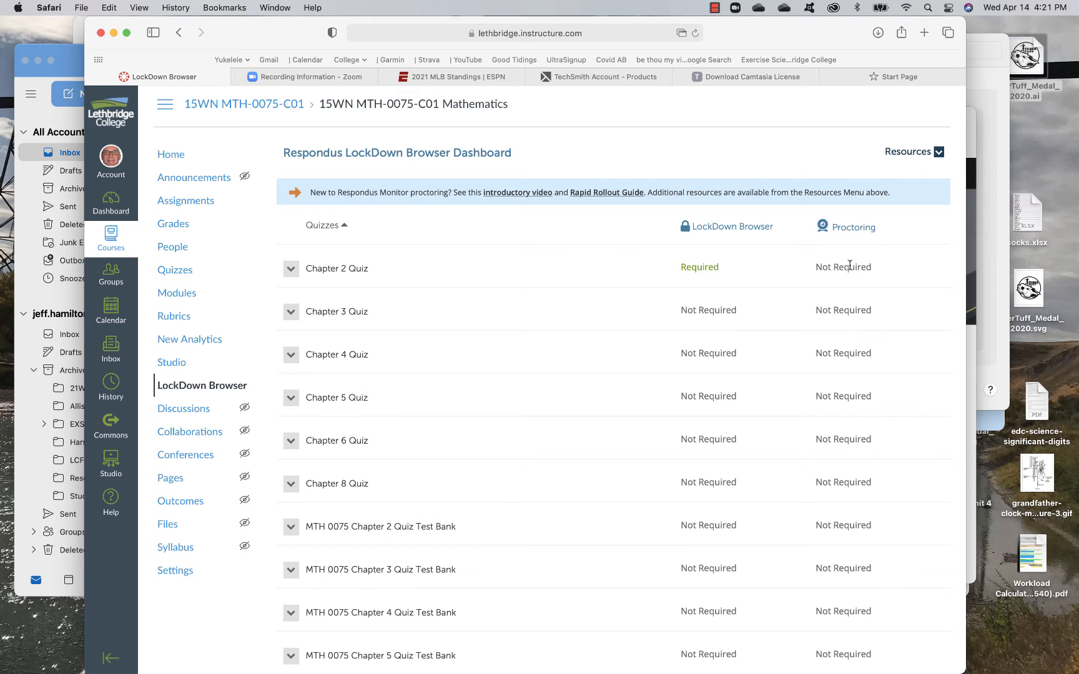
{"action": "left_click", "coordinate": [291, 268]}
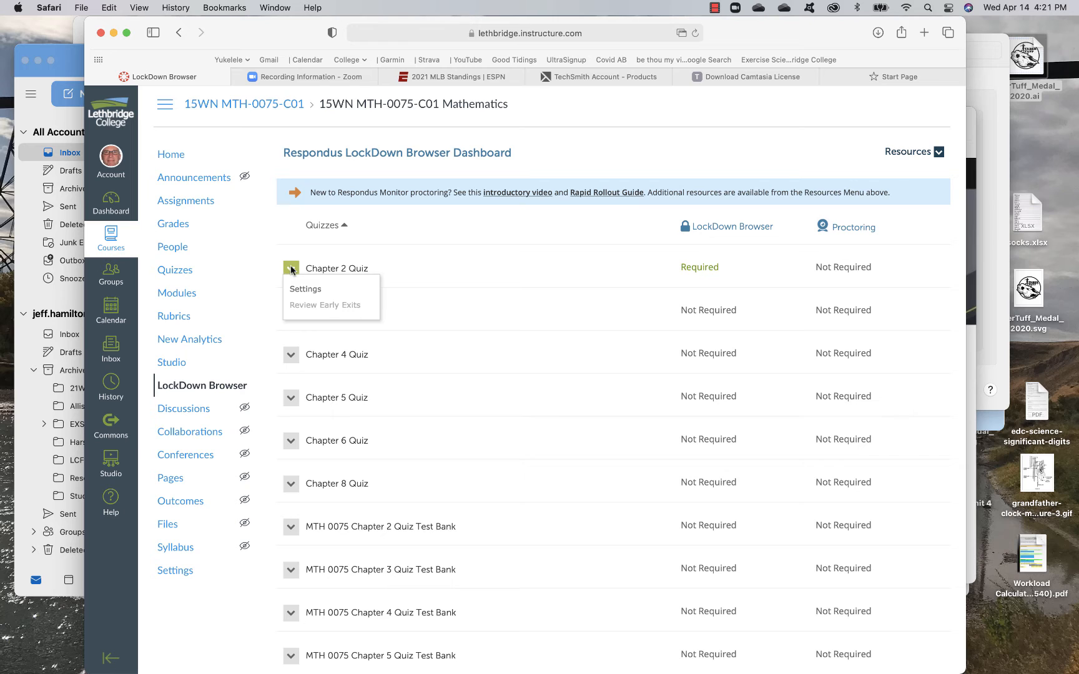
{"action": "left_click", "coordinate": [317, 286]}
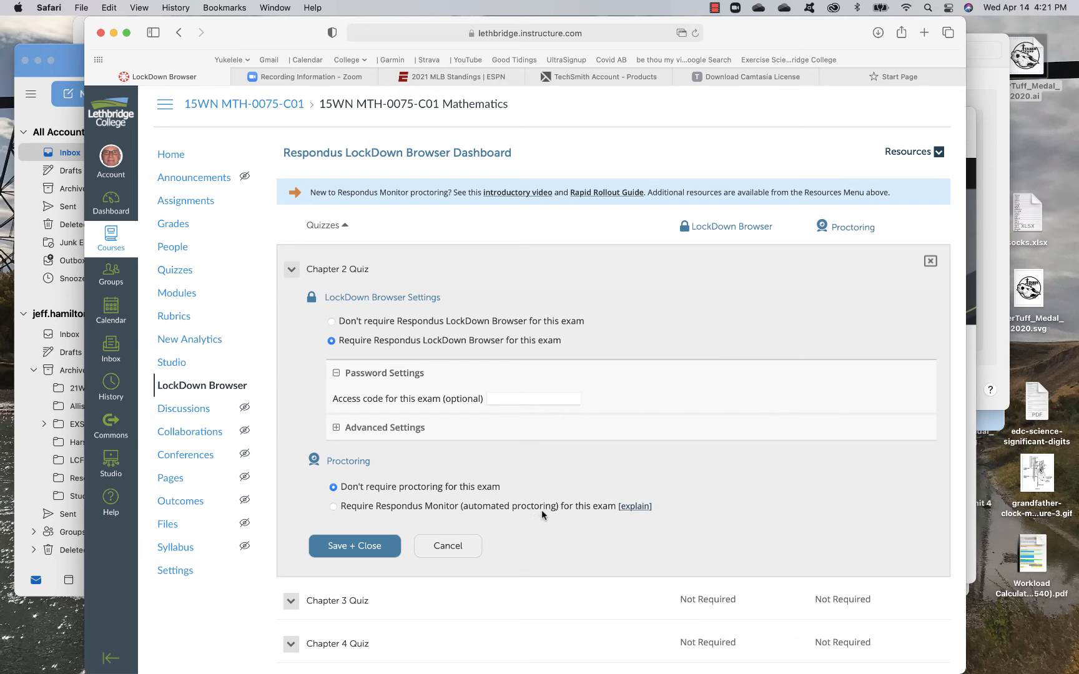
{"action": "left_click", "coordinate": [333, 506]}
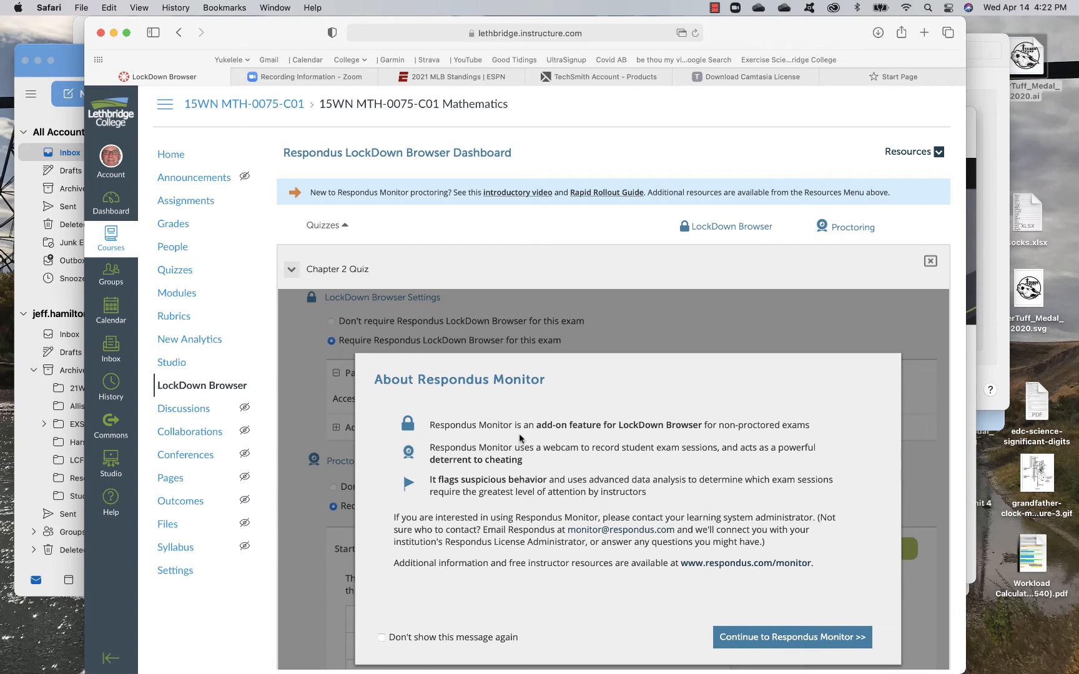
{"action": "left_click", "coordinate": [814, 638]}
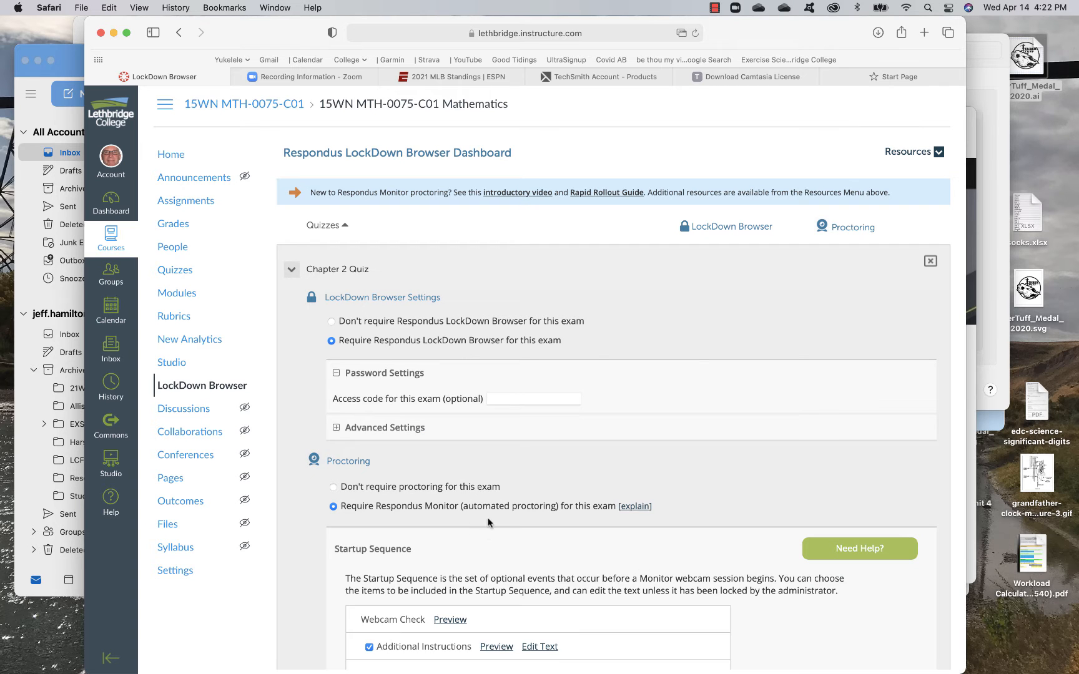
Exclude Additional Instructions from the proctoring Startup Sequence and expand the proctoring Advanced Settings for review.
{"action": "scroll", "coordinate": [495, 505], "scroll_direction": "down", "scroll_amount": 5}
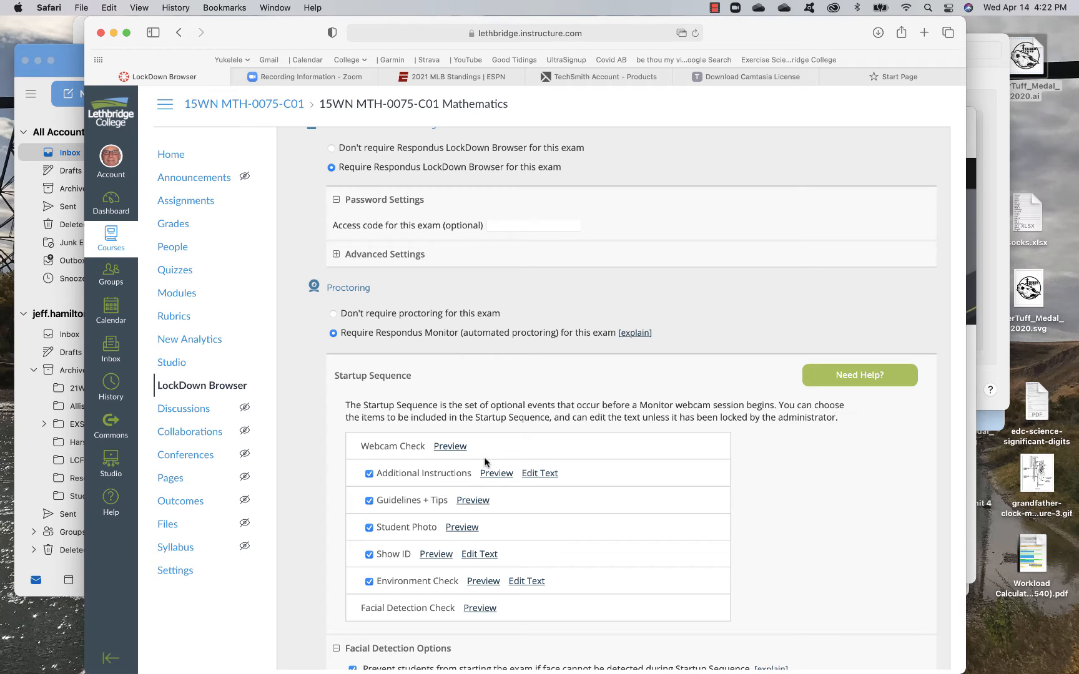
{"action": "scroll", "coordinate": [485, 462], "scroll_direction": "down", "scroll_amount": 4}
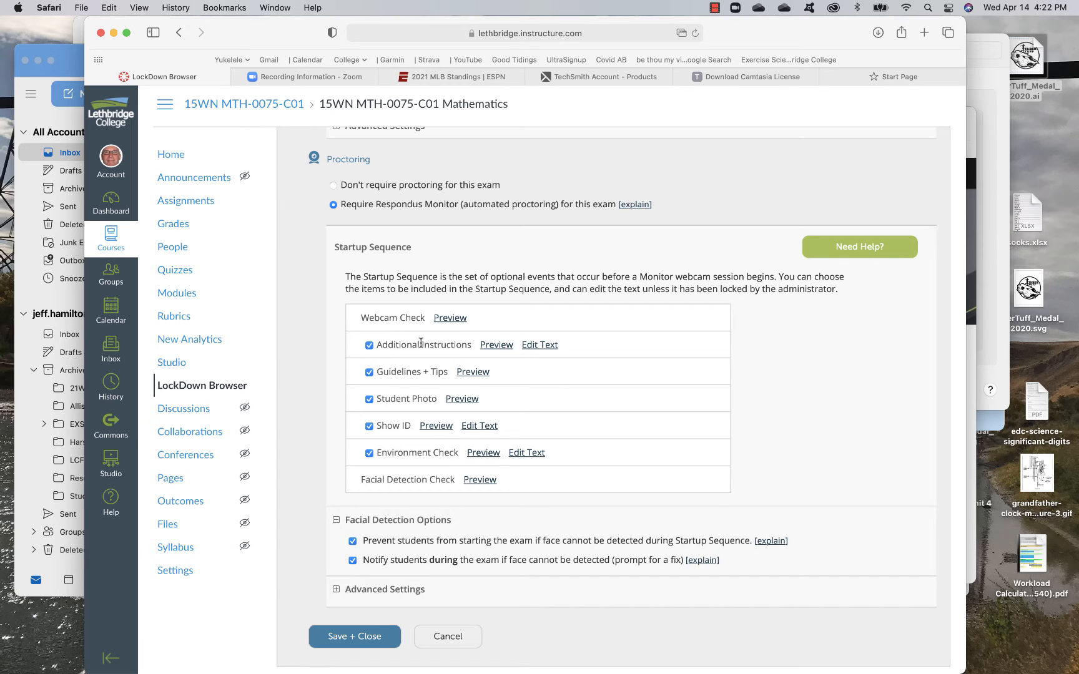
{"action": "left_click", "coordinate": [369, 348]}
{"action": "left_click", "coordinate": [342, 590]}
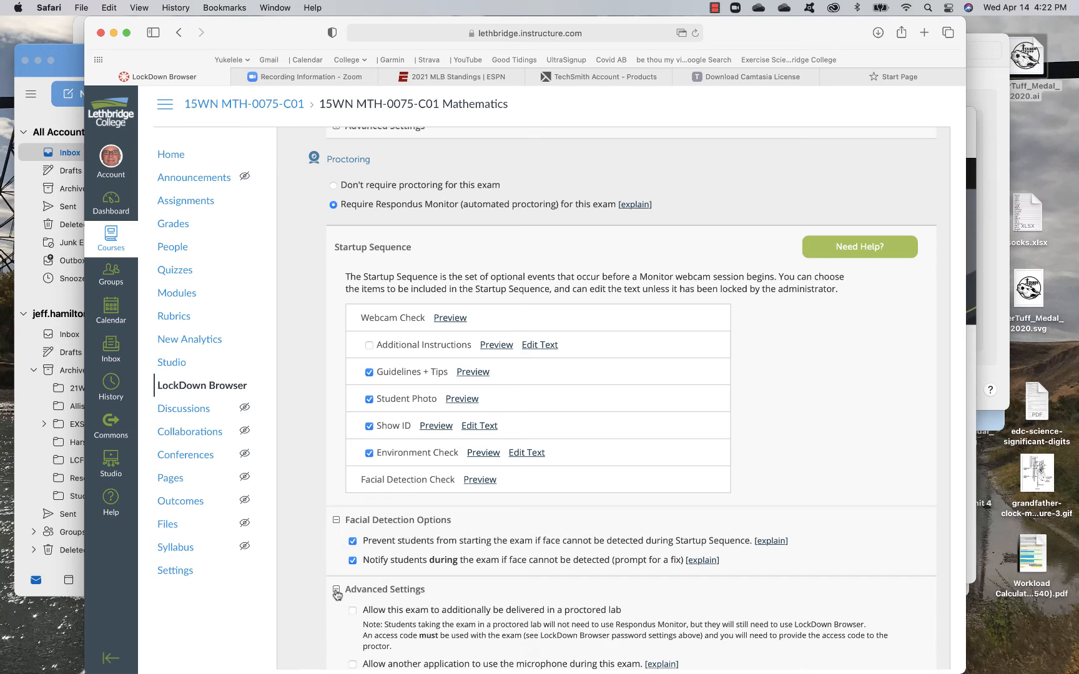
{"action": "scroll", "coordinate": [432, 565], "scroll_direction": "down", "scroll_amount": 2}
{"action": "scroll", "coordinate": [432, 565], "scroll_direction": "down", "scroll_amount": 4}
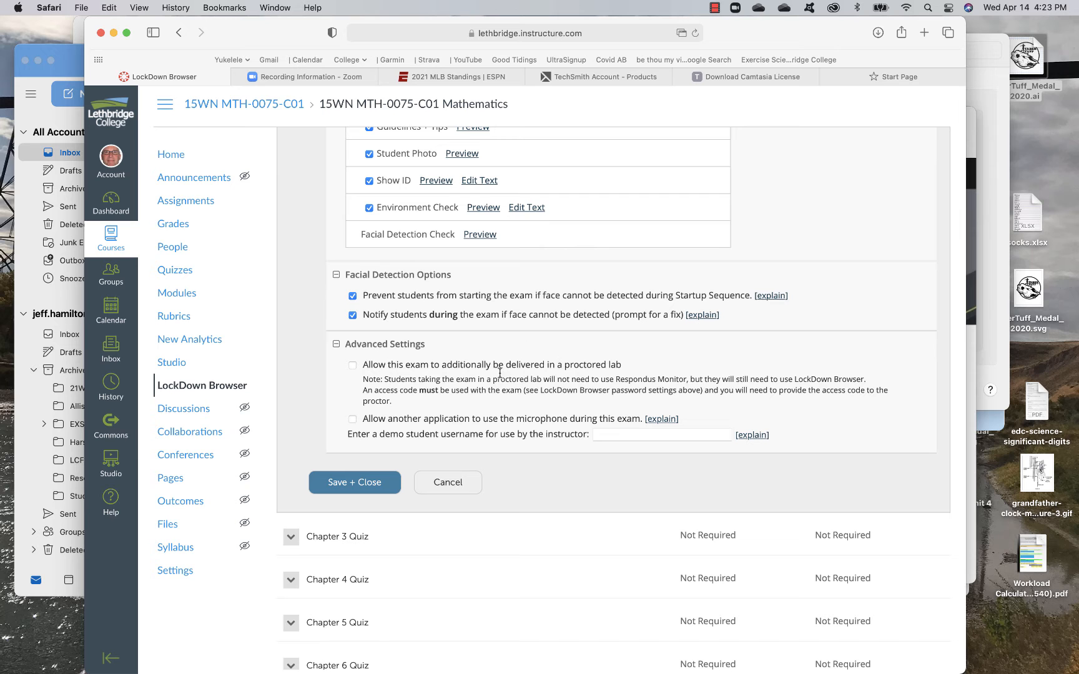
{"action": "scroll", "coordinate": [435, 361], "scroll_direction": "up", "scroll_amount": 1}
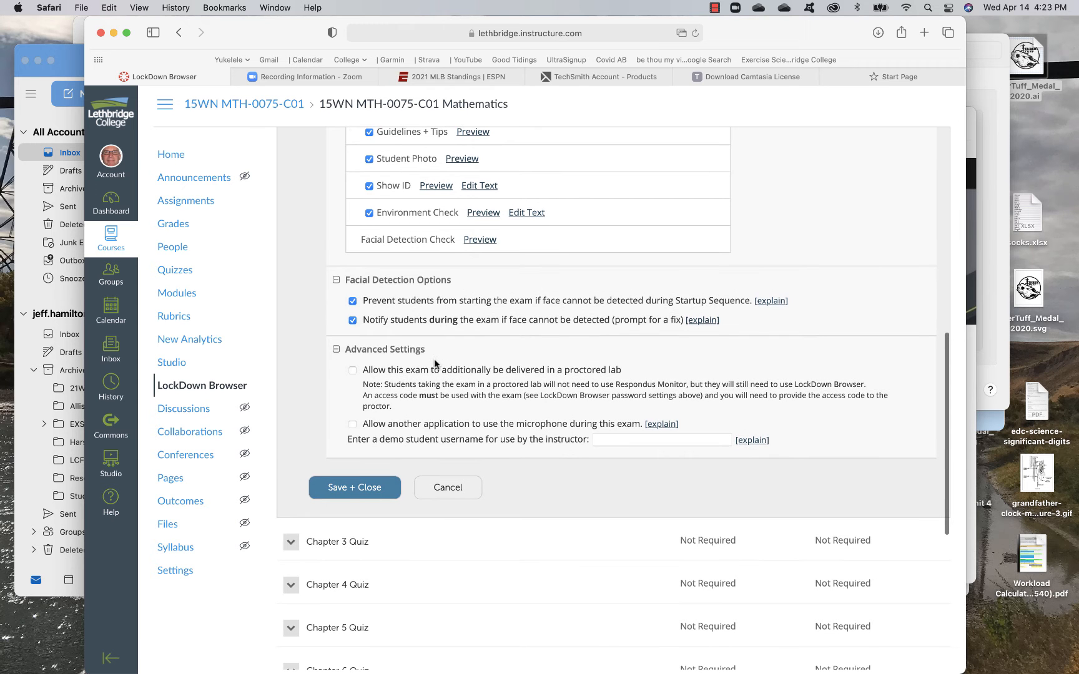
In the LockDown Browser advanced settings, allow iPad and Chromebook use and enable the Scientific Calculator on the toolbar.
{"action": "scroll", "coordinate": [431, 371], "scroll_direction": "up", "scroll_amount": 10}
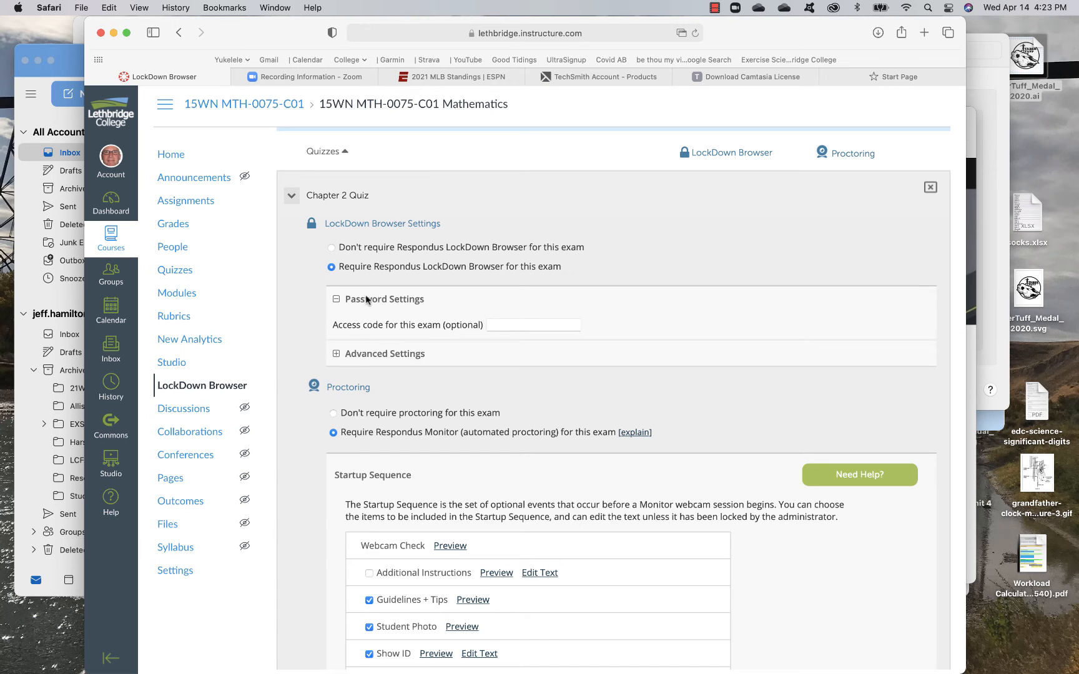
{"action": "left_click", "coordinate": [336, 354]}
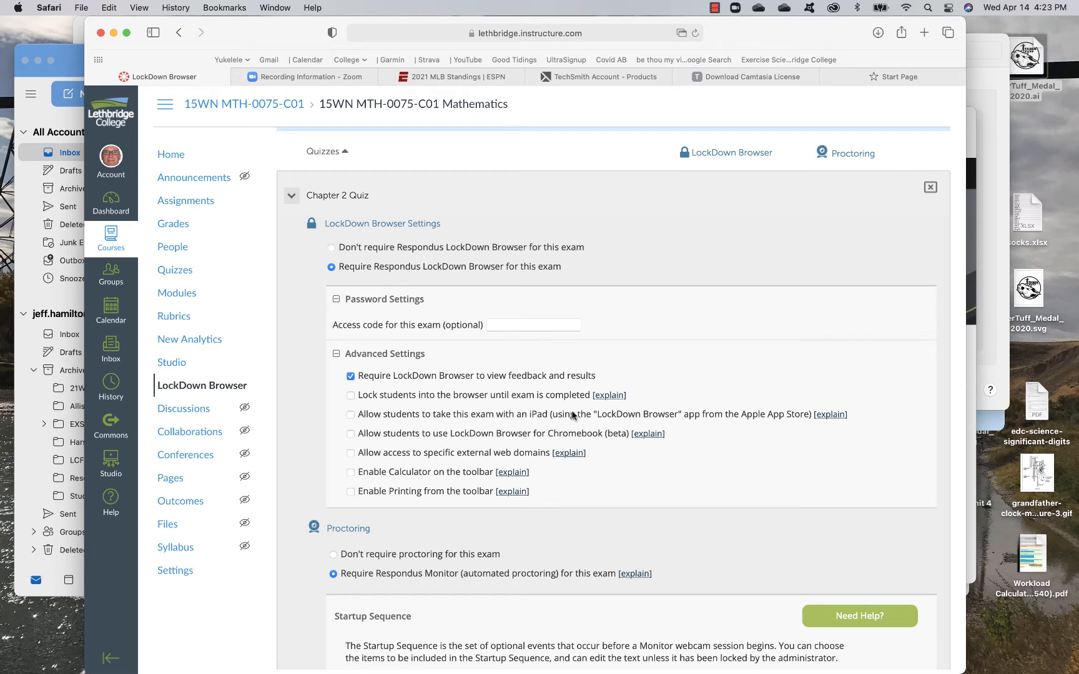
{"action": "left_click", "coordinate": [351, 415]}
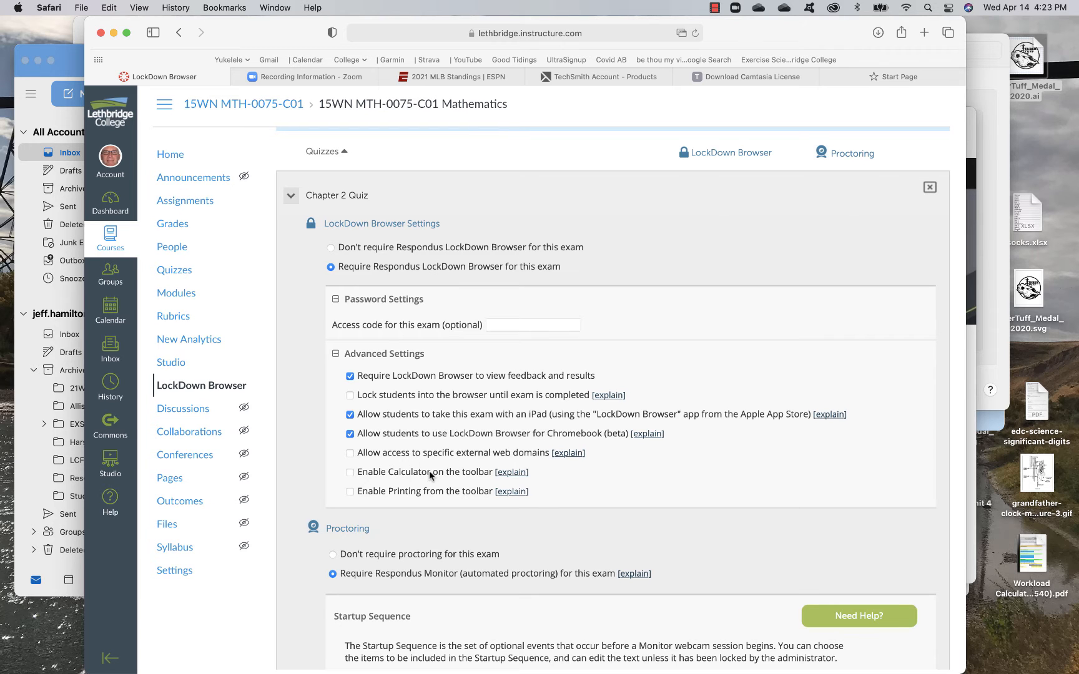
{"action": "left_click", "coordinate": [351, 473]}
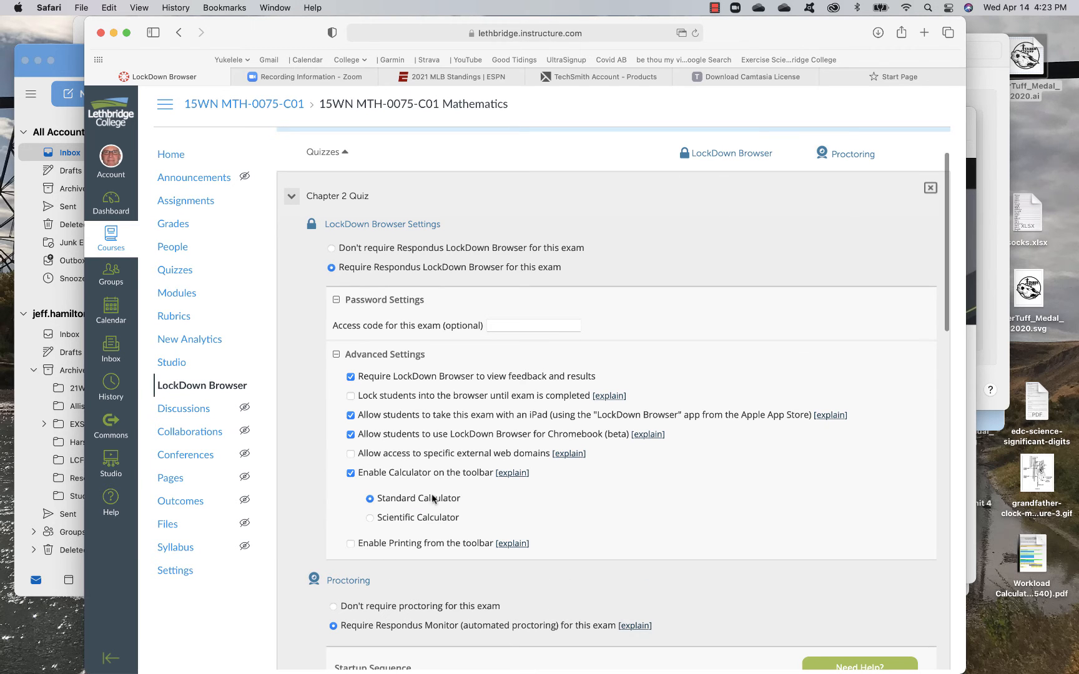
{"action": "left_click", "coordinate": [392, 517]}
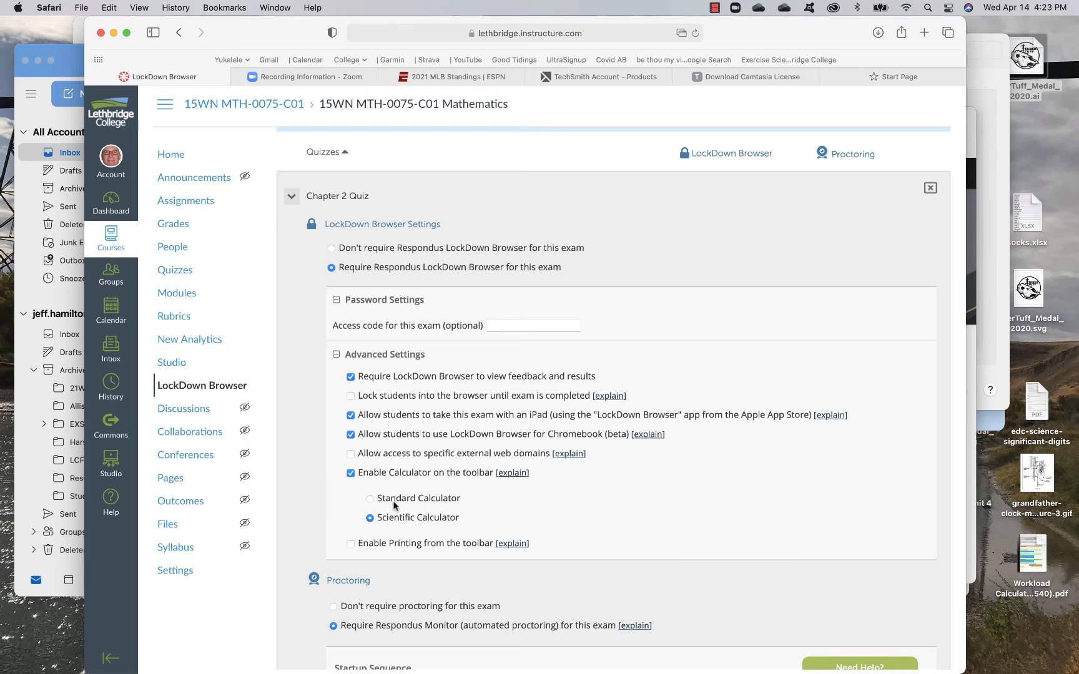
Save and close the Chapter 2 Quiz's LockDown Browser and proctoring settings.
{"action": "scroll", "coordinate": [524, 443], "scroll_direction": "down", "scroll_amount": 4}
{"action": "scroll", "coordinate": [523, 446], "scroll_direction": "down", "scroll_amount": 2}
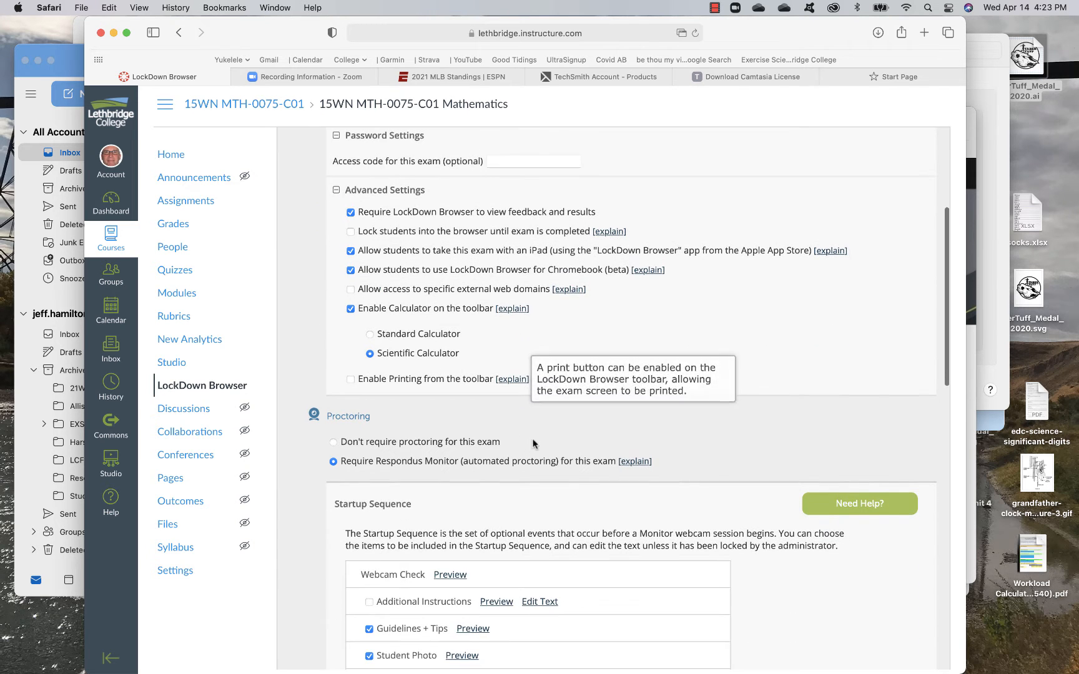
{"action": "scroll", "coordinate": [620, 447], "scroll_direction": "down", "scroll_amount": 15}
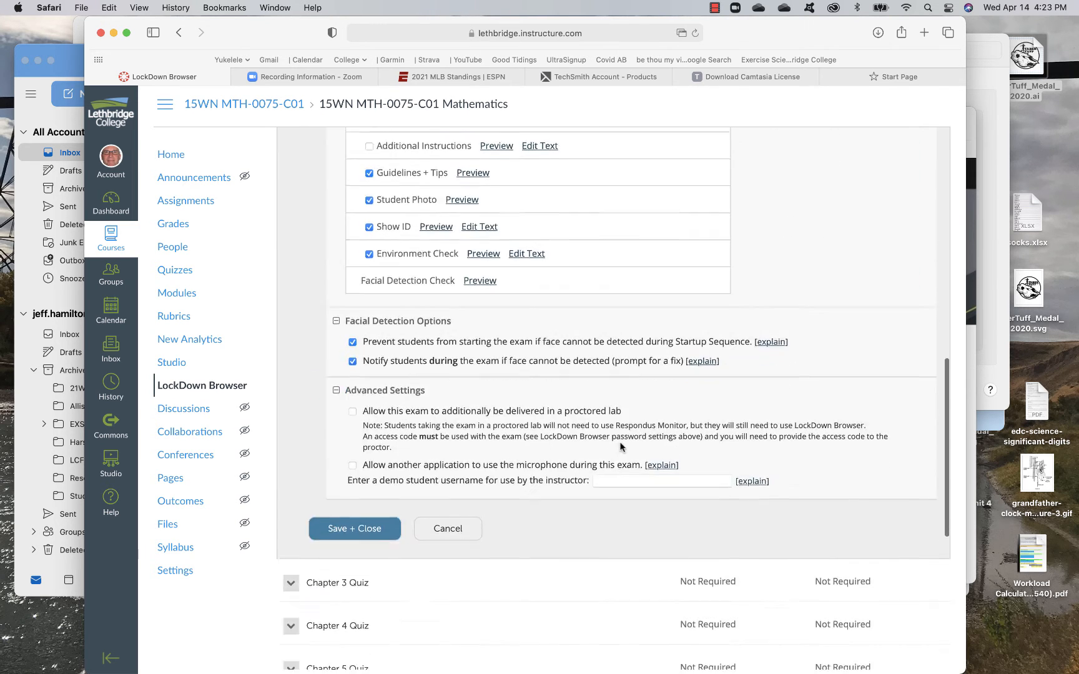
{"action": "left_click", "coordinate": [353, 503]}
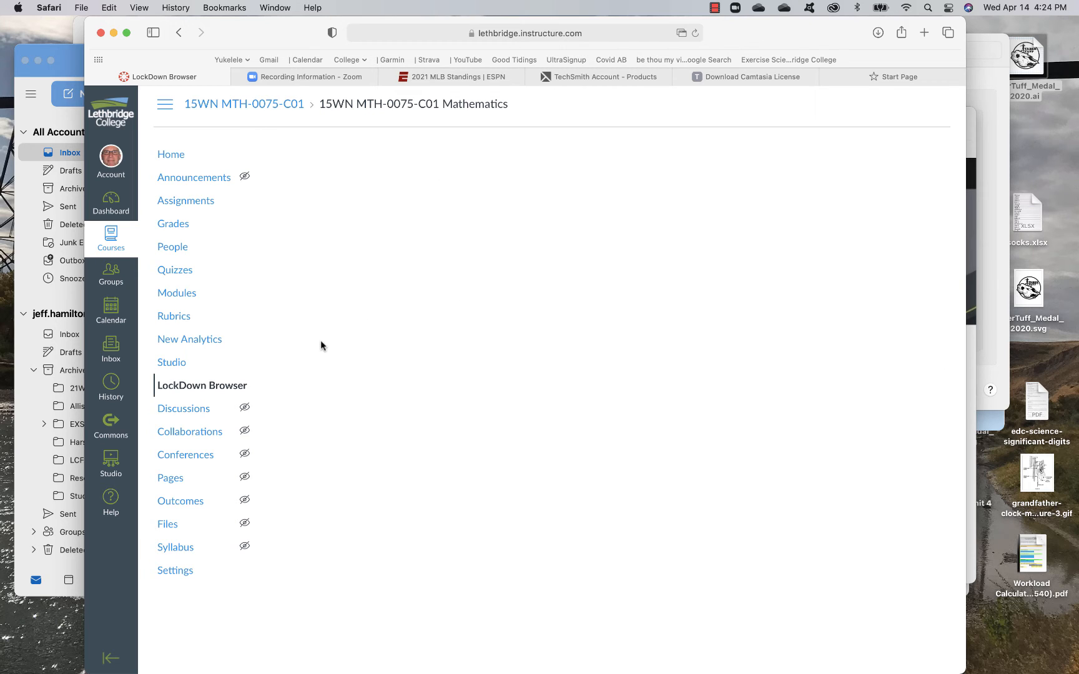
Check the quizzes' proctoring status on the LockDown Browser dashboard and view the course's Quizzes list.
{"action": "left_click", "coordinate": [176, 386]}
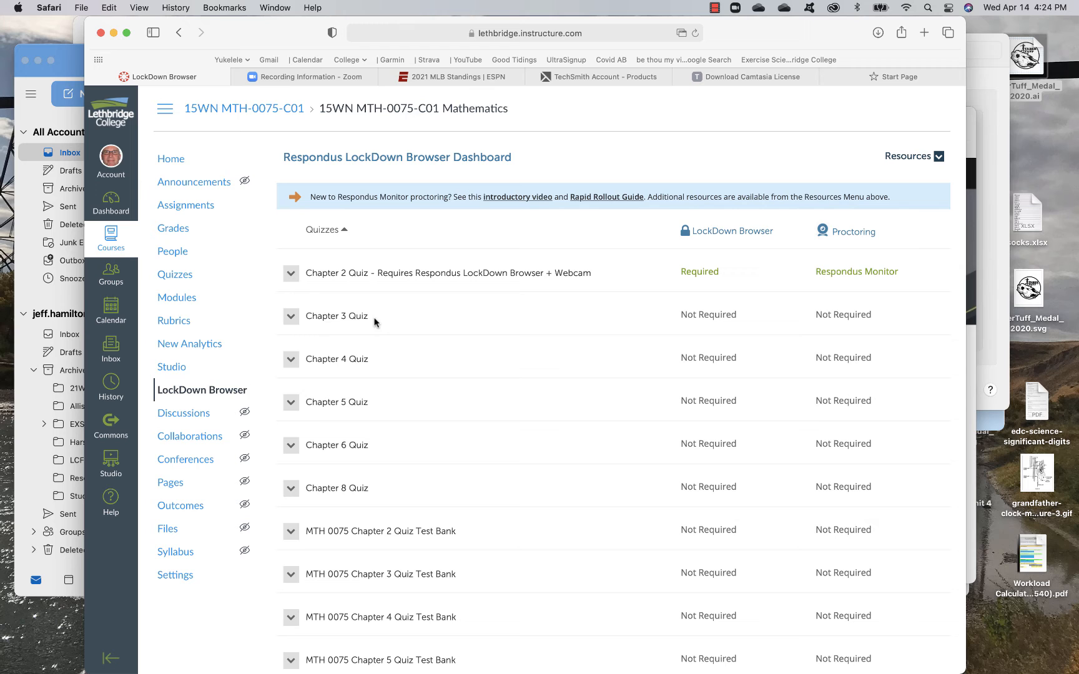
{"action": "left_click", "coordinate": [175, 276]}
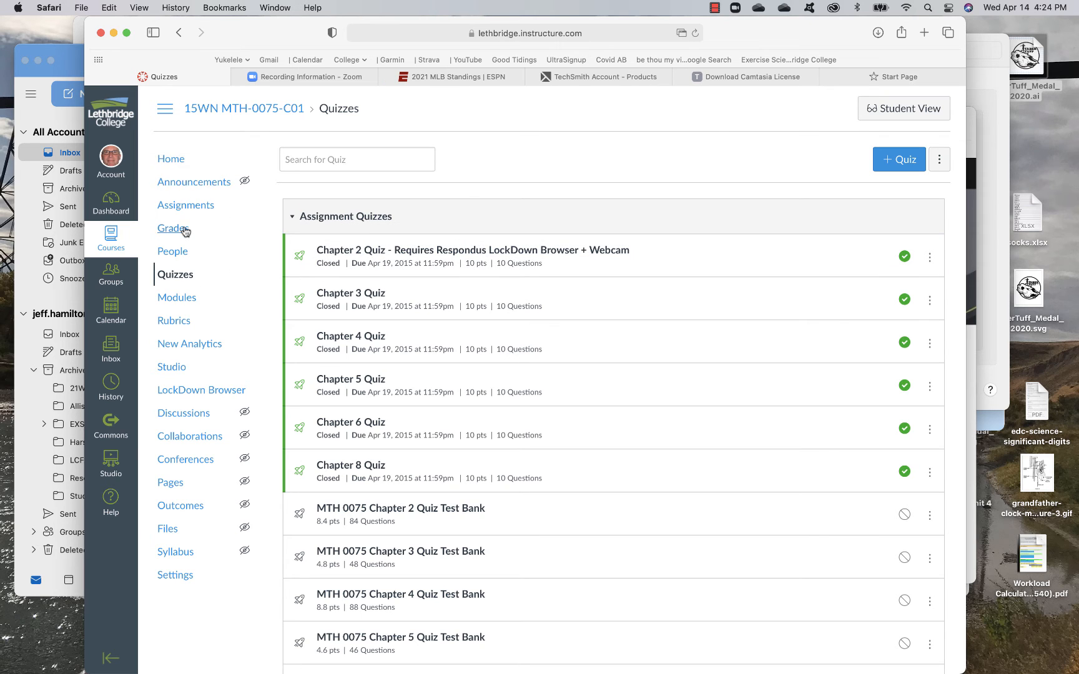
Add the existing Chapter 2 Quiz - Requires Respondus LockDown Browser + Webcam to the Course Information module.
{"action": "left_click", "coordinate": [183, 298]}
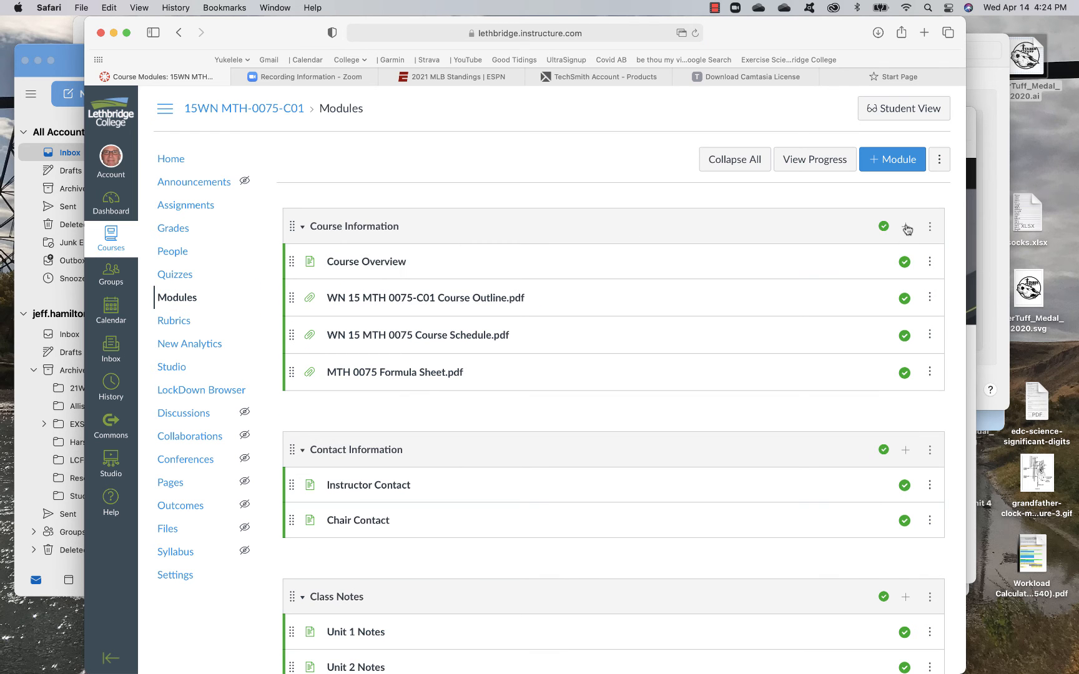
{"action": "left_click", "coordinate": [906, 228]}
{"action": "left_click", "coordinate": [387, 281]}
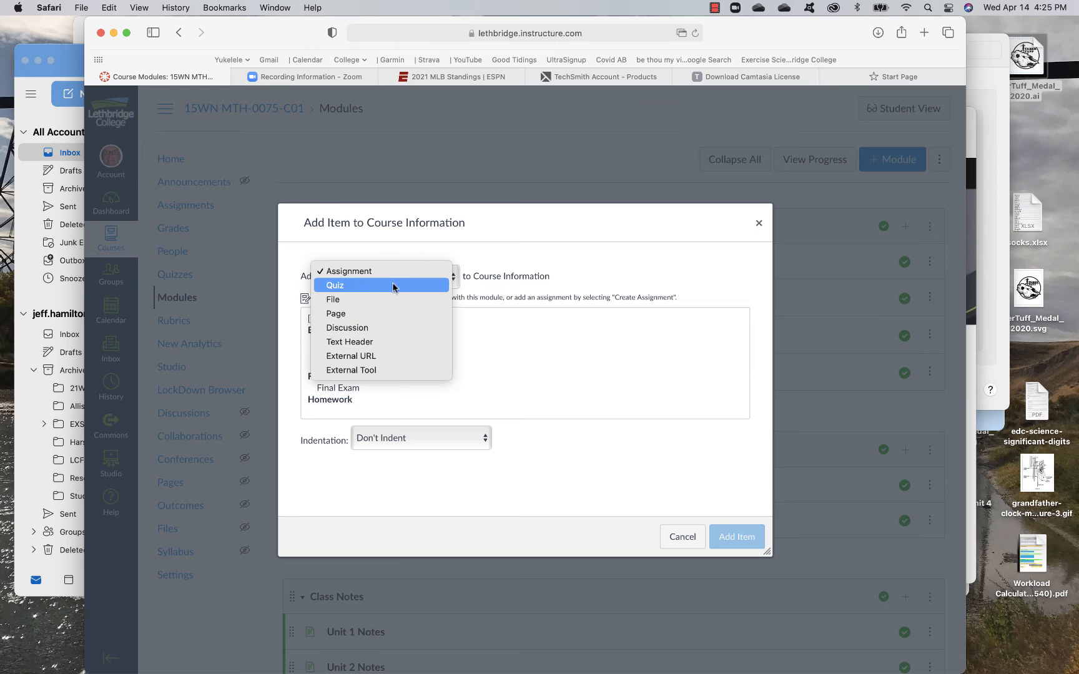
{"action": "left_click", "coordinate": [387, 286]}
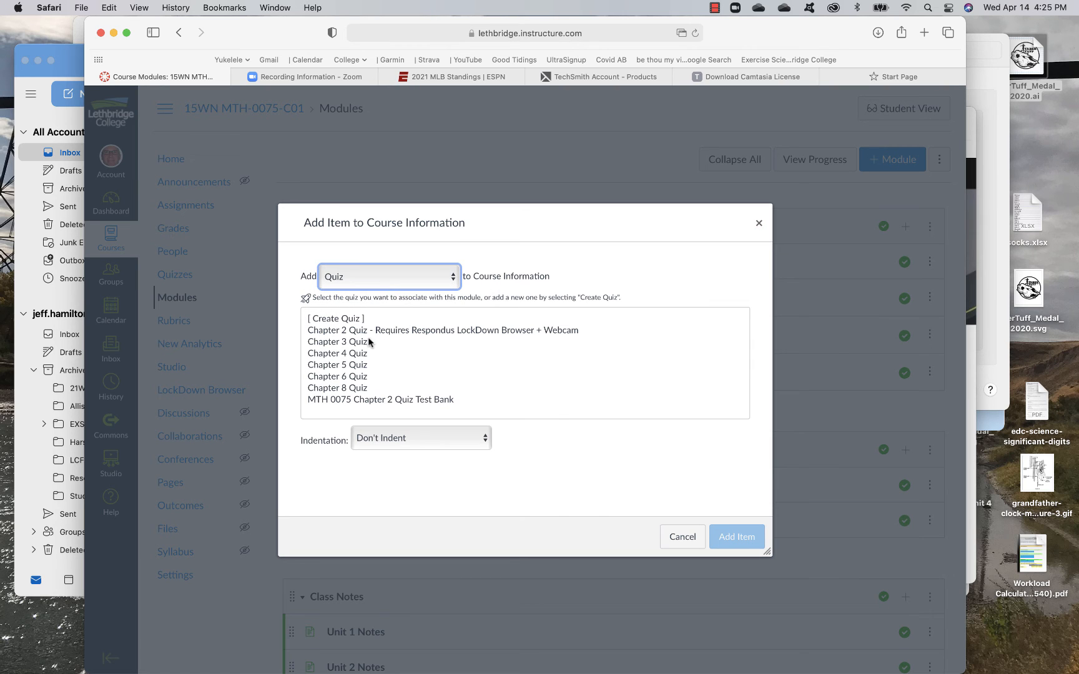
{"action": "left_click", "coordinate": [474, 332]}
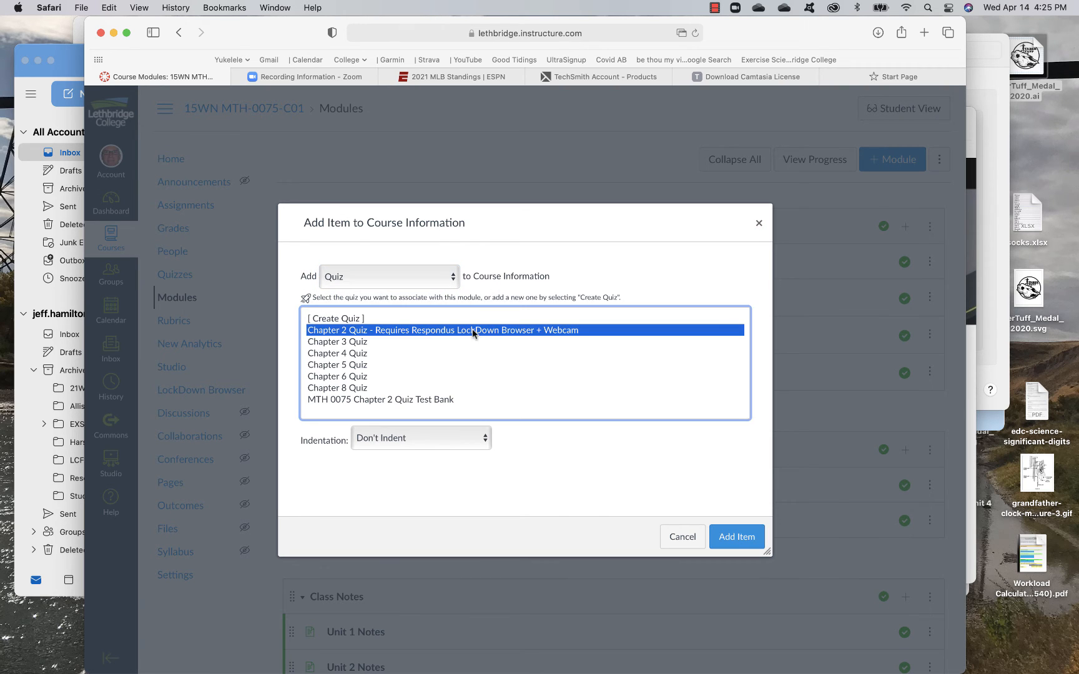
{"action": "left_click", "coordinate": [738, 537]}
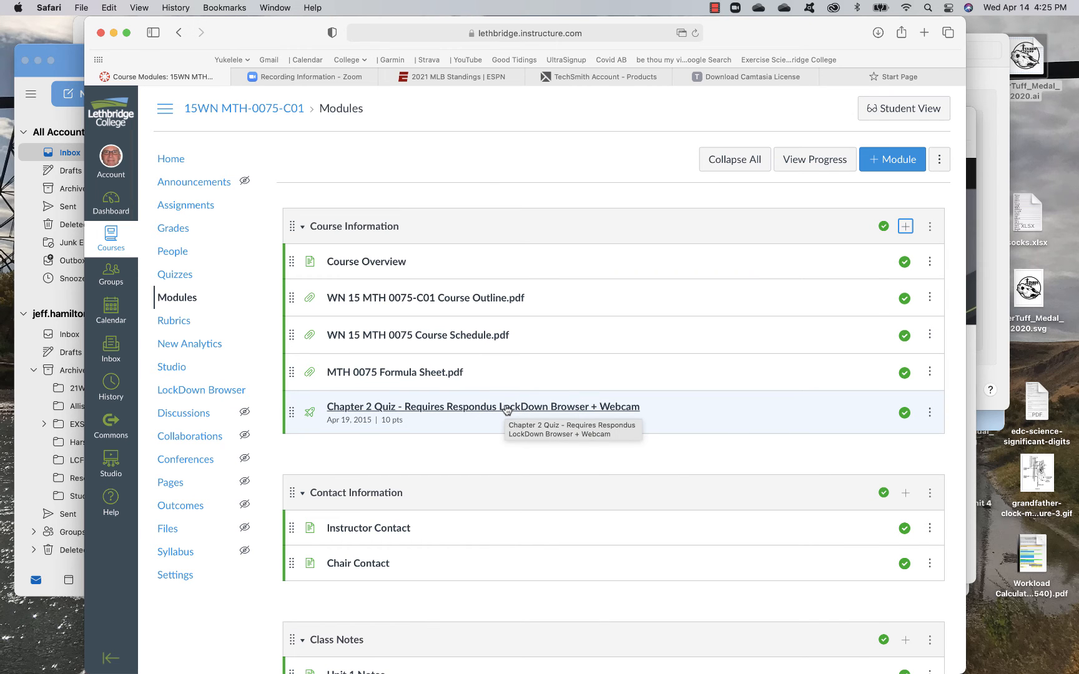
Open the Chapter 2 Quiz from the Course Information module and start editing its settings.
{"action": "scroll", "coordinate": [507, 410], "scroll_direction": "down", "scroll_amount": 1}
{"action": "left_click", "coordinate": [487, 382]}
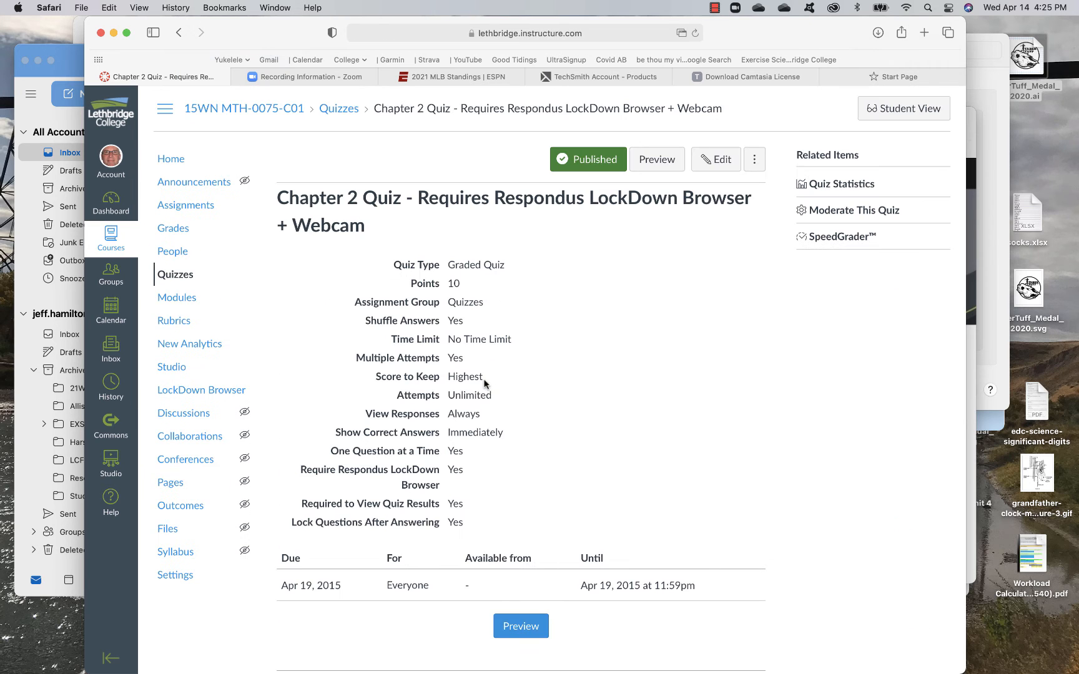
{"action": "left_click", "coordinate": [723, 162]}
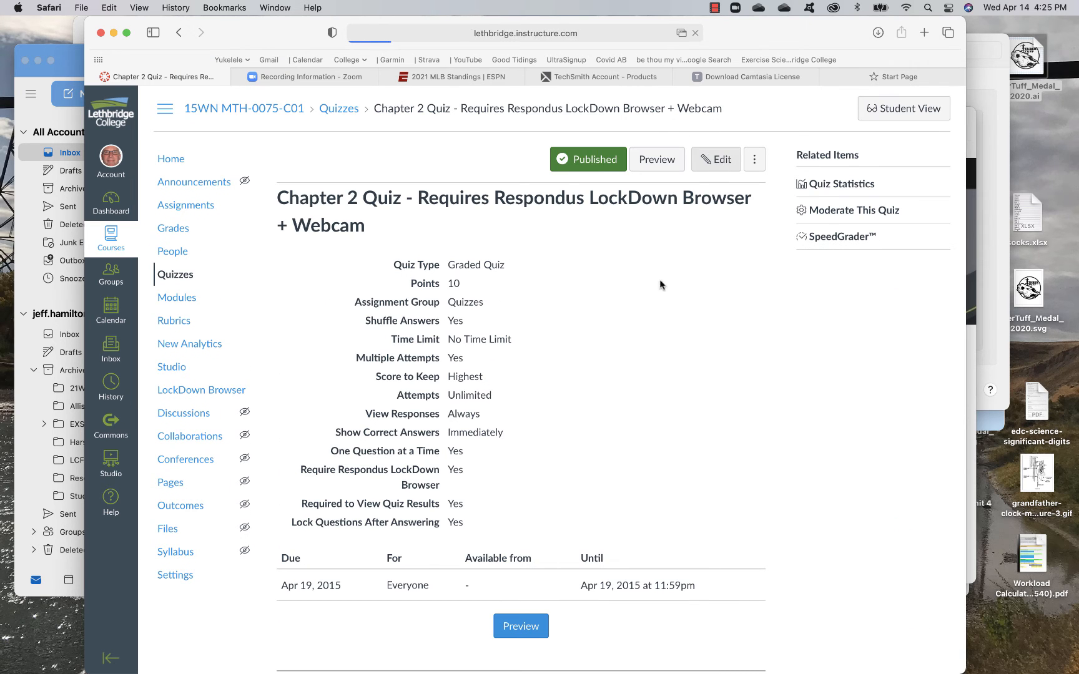
{"action": "scroll", "coordinate": [646, 458], "scroll_direction": "down", "scroll_amount": 15}
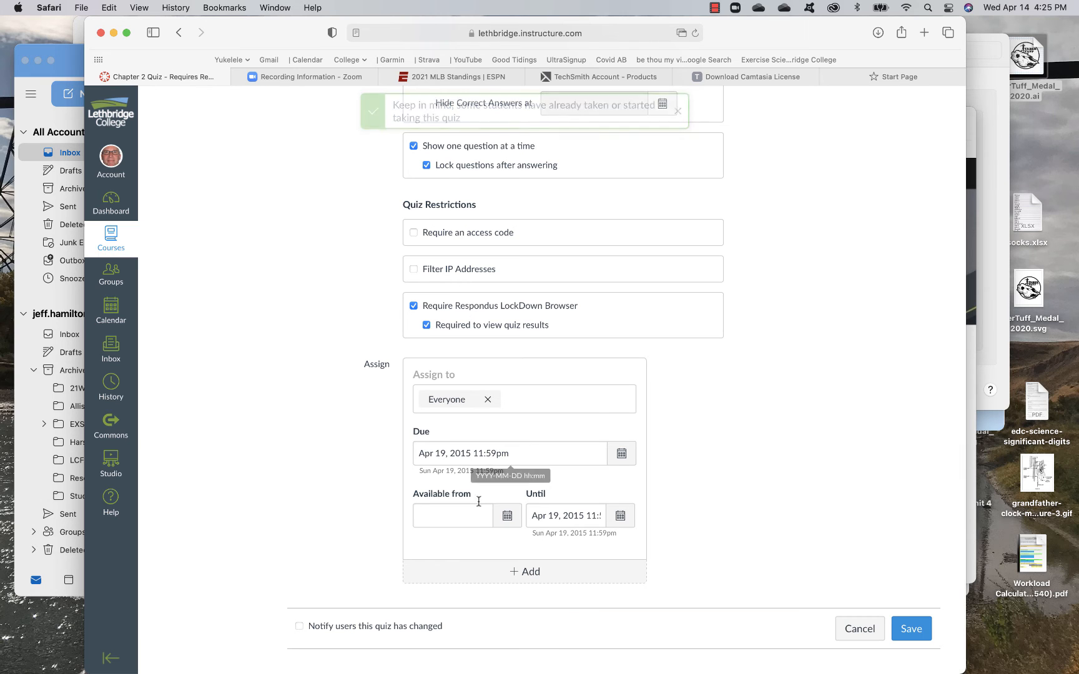
Set the quiz's Due date to Apr 21, 2015 11:59pm in the Assign section.
{"action": "left_click", "coordinate": [507, 518]}
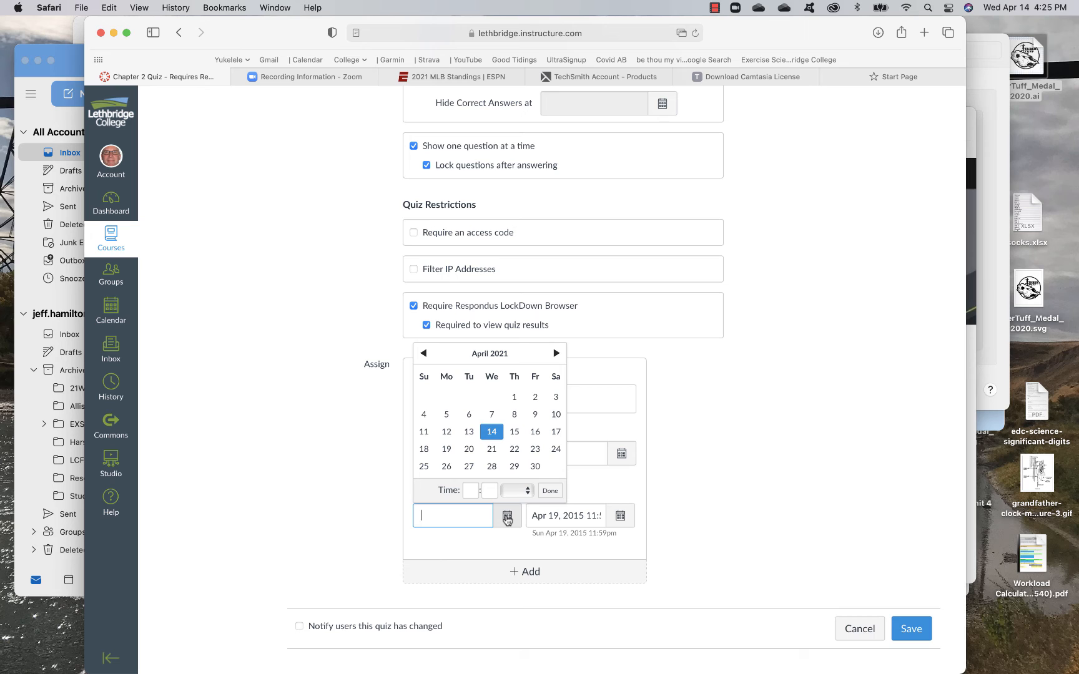
{"action": "left_click", "coordinate": [718, 505]}
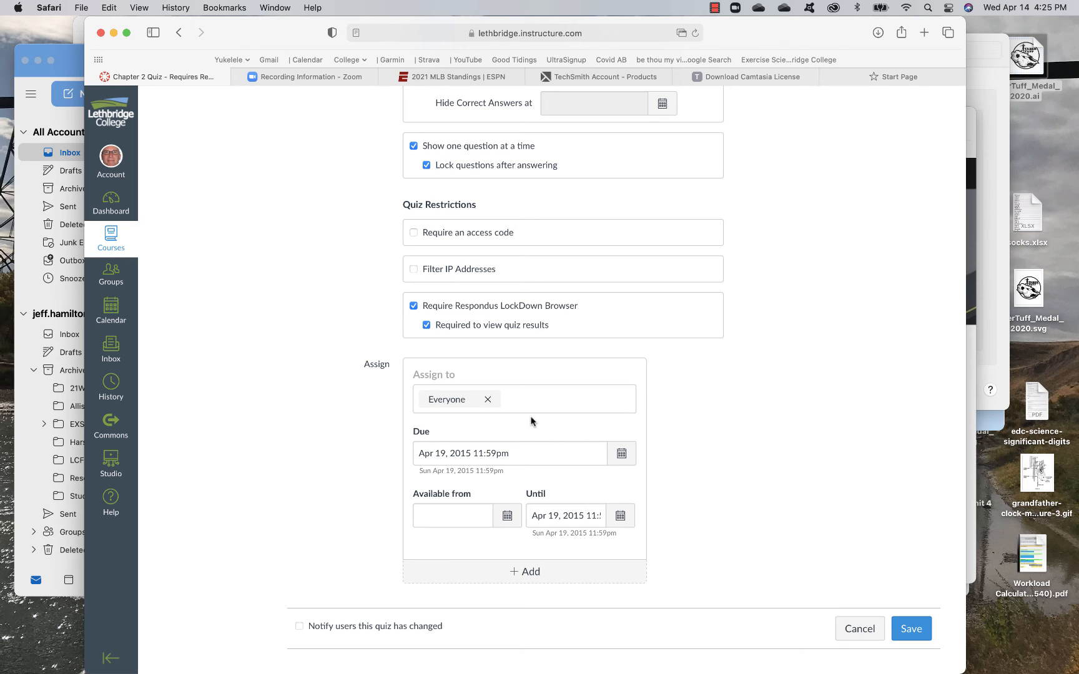
{"action": "left_click", "coordinate": [622, 455]}
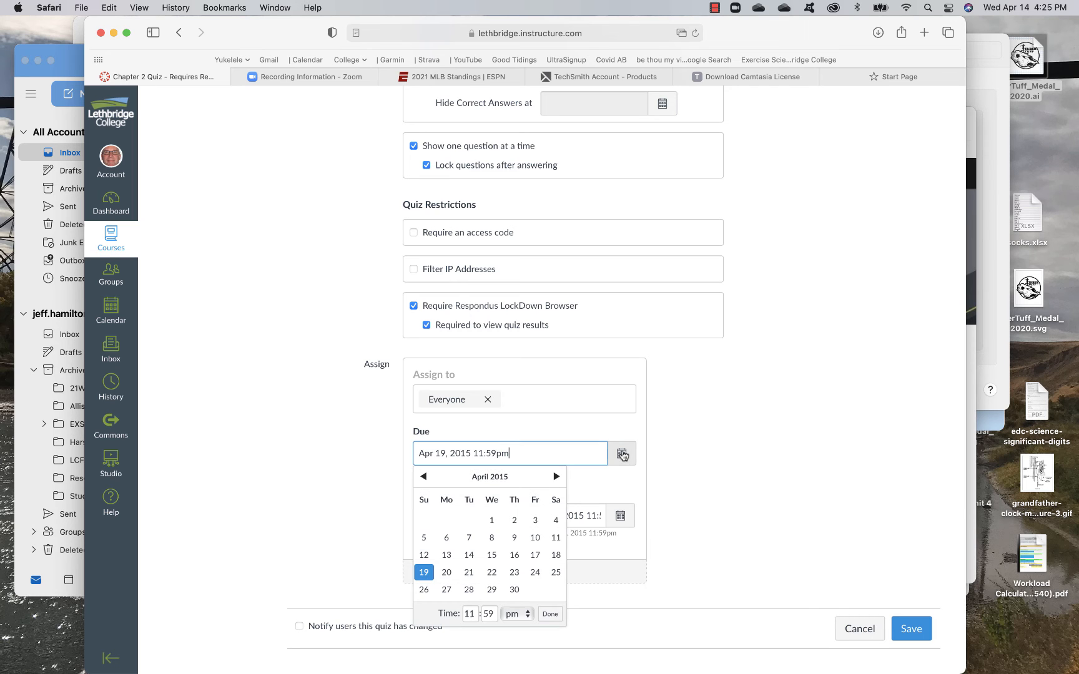
{"action": "left_click", "coordinate": [469, 572]}
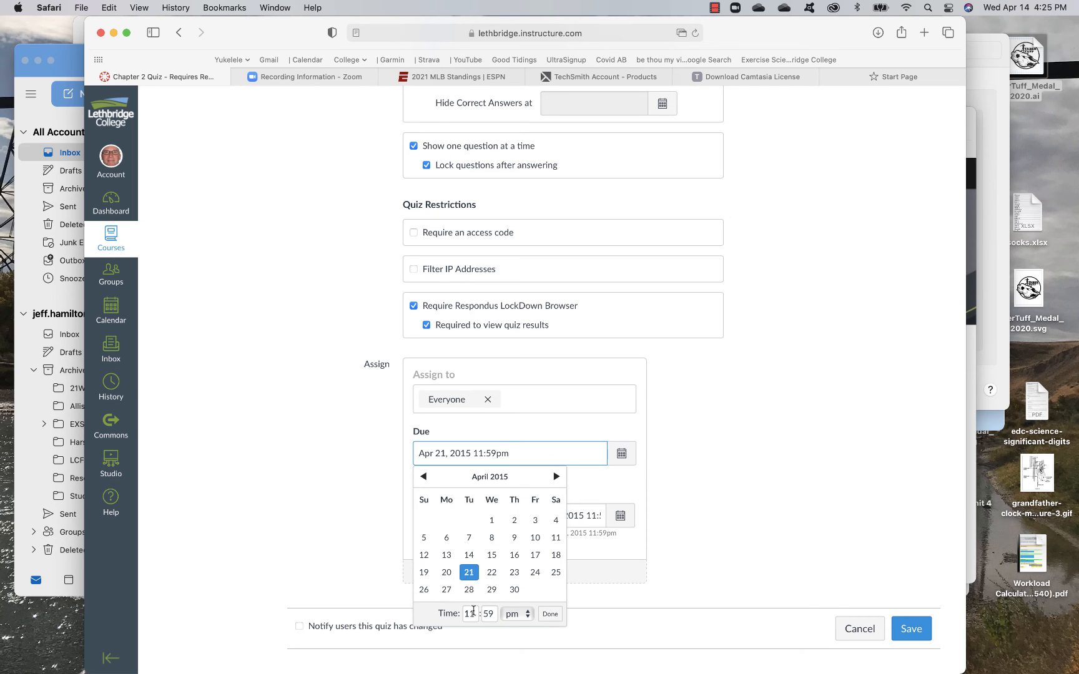
{"action": "left_click", "coordinate": [550, 613]}
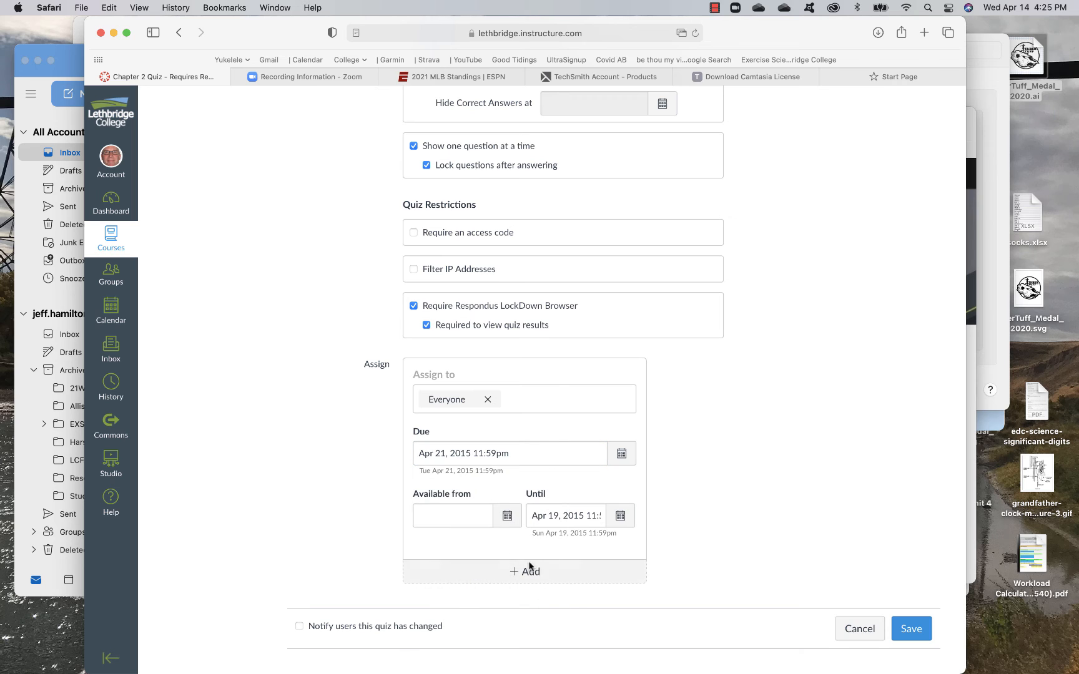
Set the quiz's Available from date to Apr 16 12am.
{"action": "left_click", "coordinate": [508, 517]}
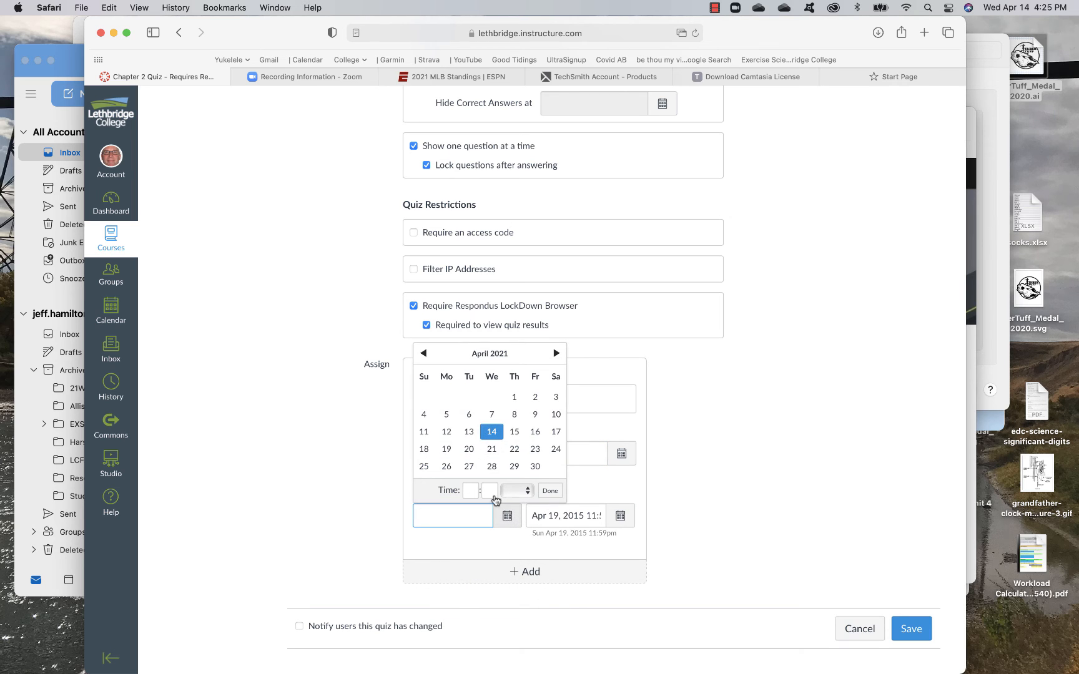
{"action": "left_click", "coordinate": [536, 435]}
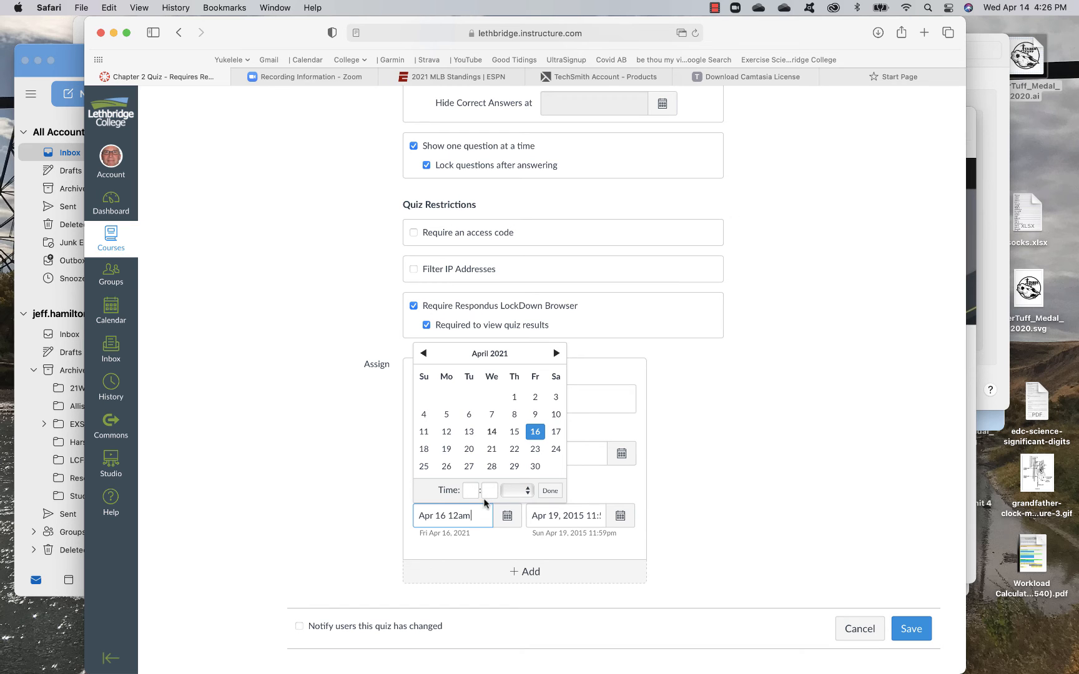
{"action": "left_click", "coordinate": [563, 515]}
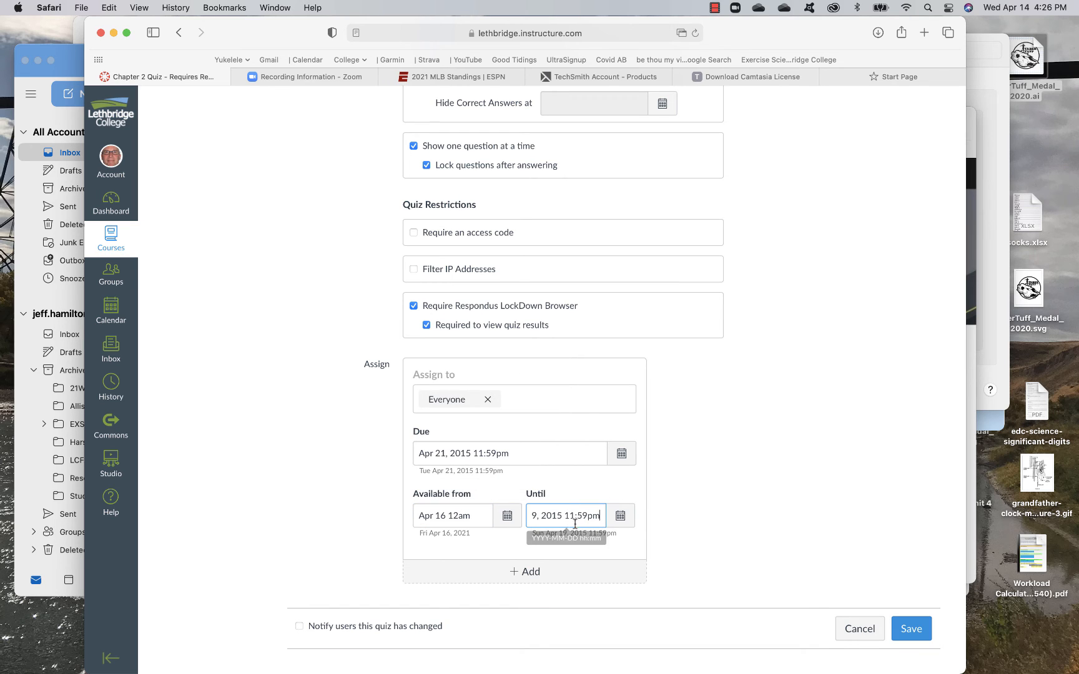
Copy the Due date into the Until field so it reads Apr 21, 2015 11:59pm.
{"action": "left_click_drag", "start_coordinate": [516, 453], "coordinate": [414, 451]}
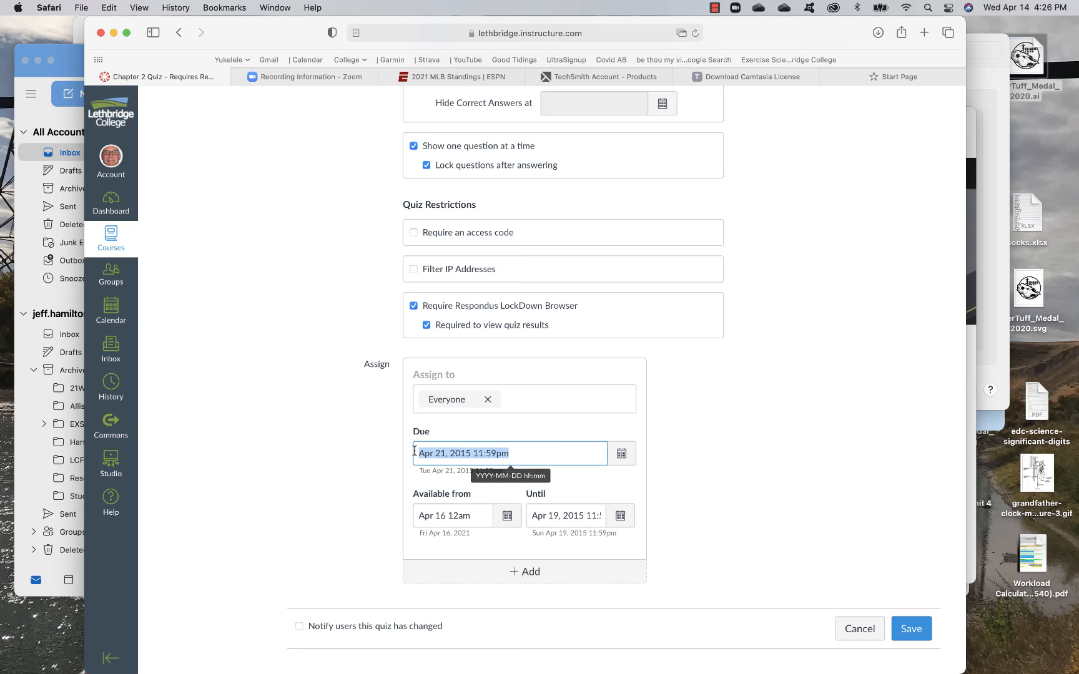
{"action": "left_click", "coordinate": [592, 515]}
{"action": "triple_click", "coordinate": [572, 517]}
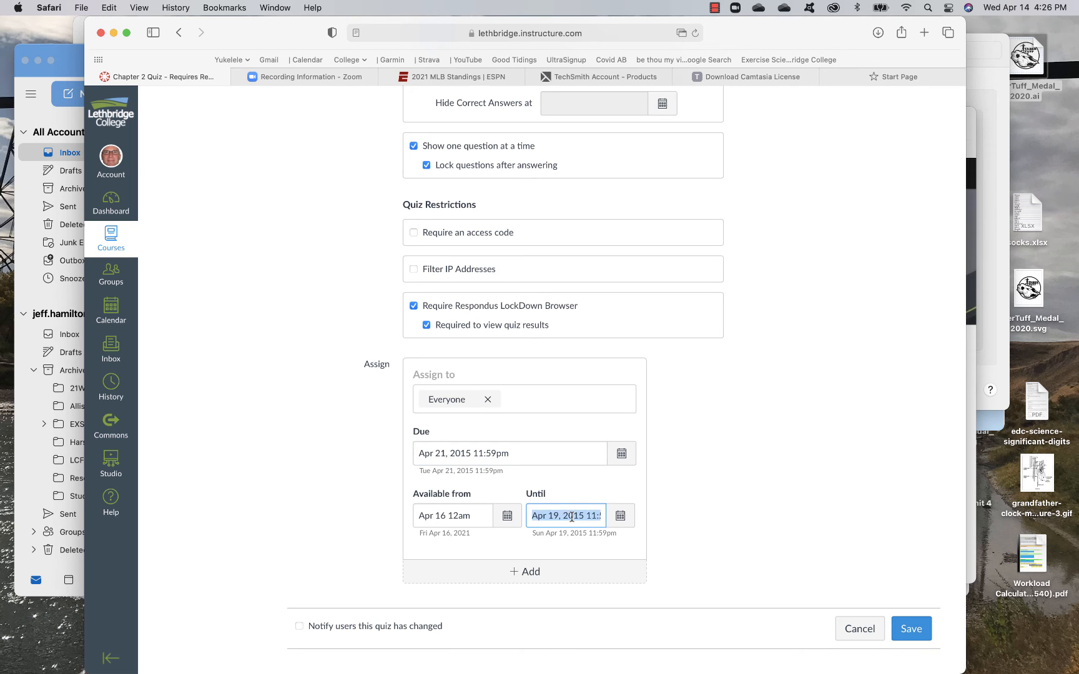
{"action": "type", "text": "Apr 21, 2015 11:59pm"}
{"action": "left_click", "coordinate": [693, 535]}
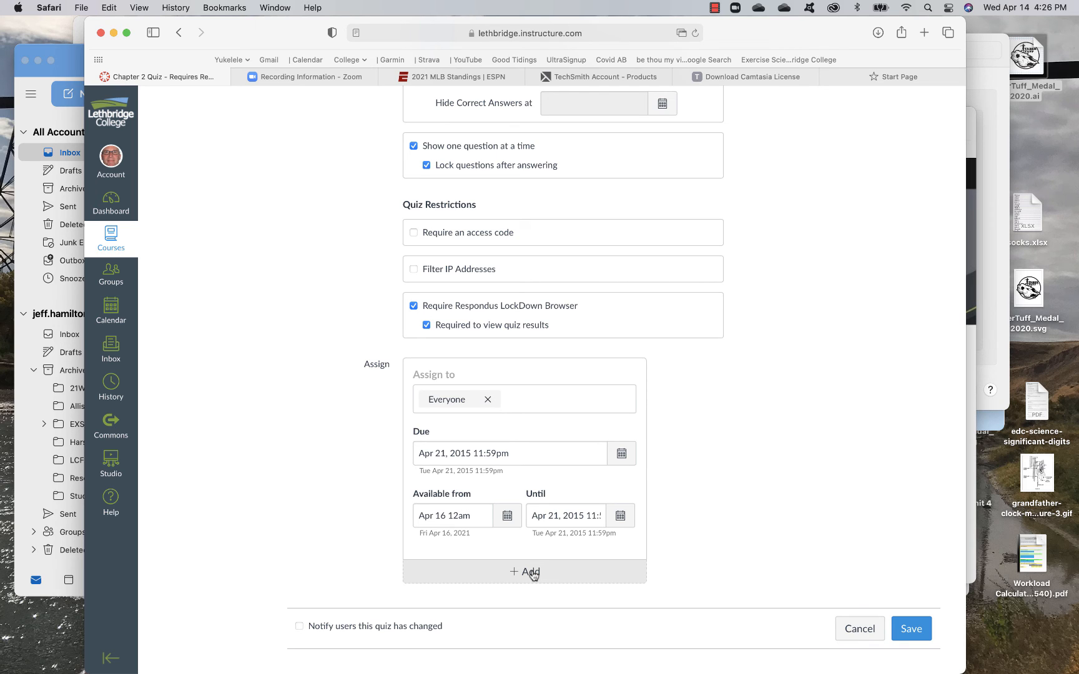
Disallow multiple attempts on the quiz and enable a time limit of 120 minutes.
{"action": "scroll", "coordinate": [816, 394], "scroll_direction": "down", "scroll_amount": 1}
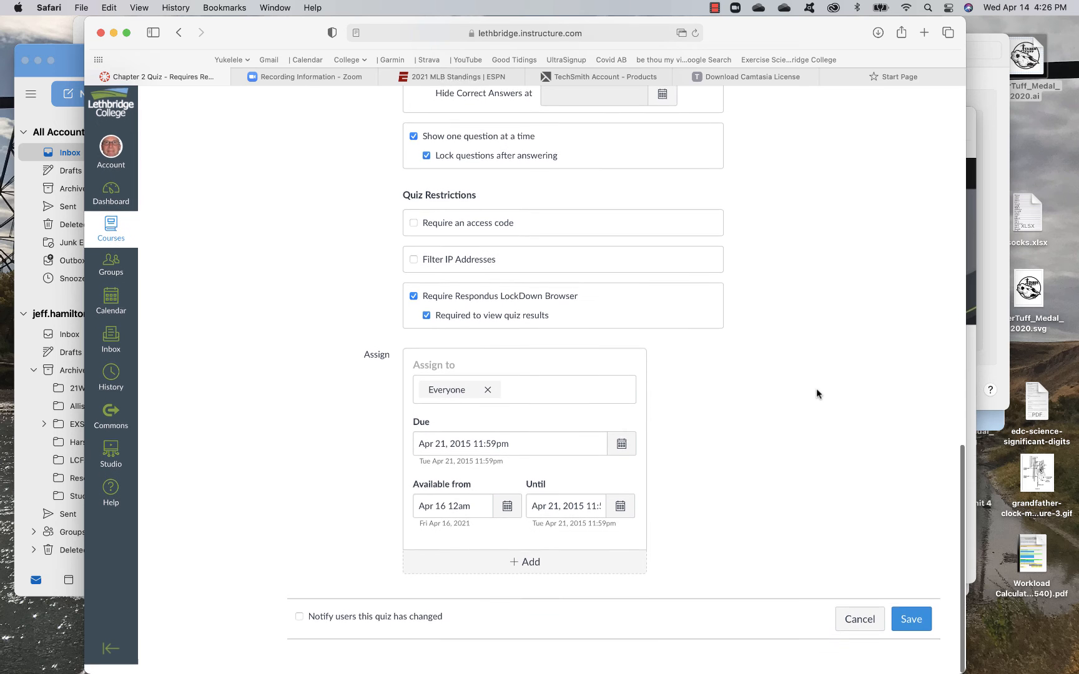
{"action": "scroll", "coordinate": [817, 390], "scroll_direction": "up", "scroll_amount": 5}
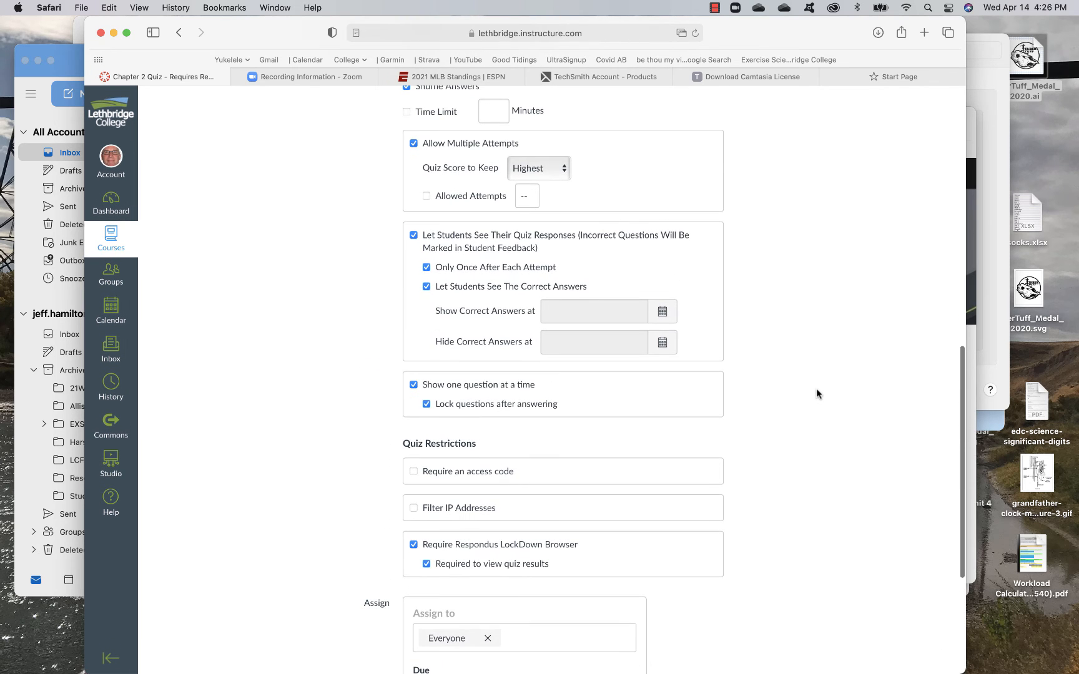
{"action": "scroll", "coordinate": [767, 321], "scroll_direction": "up", "scroll_amount": 3}
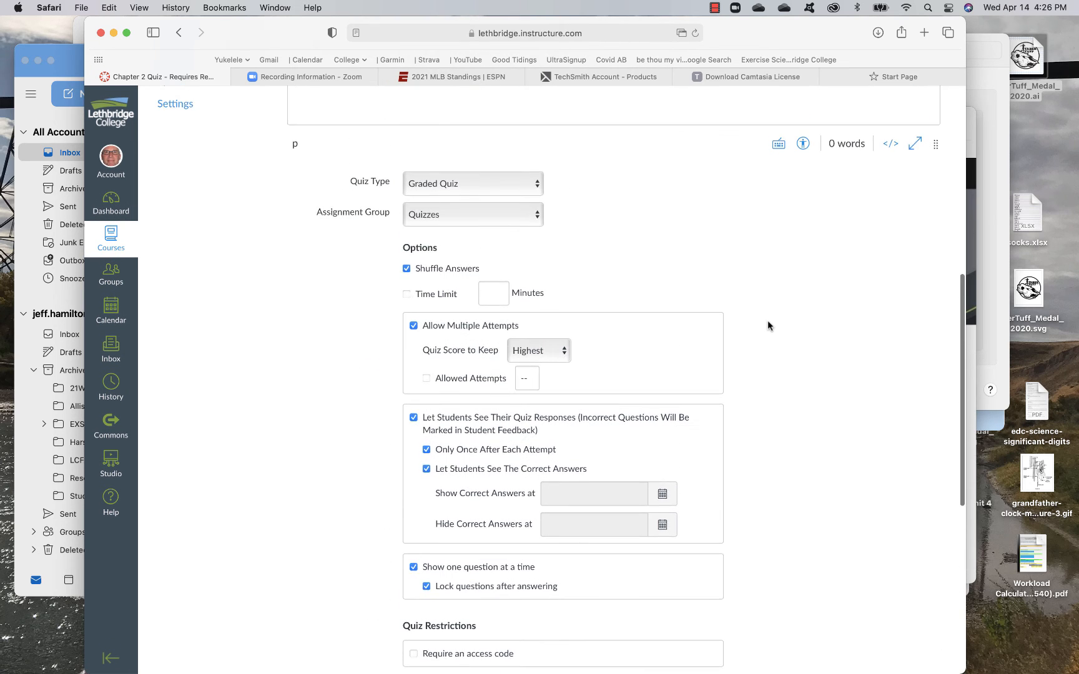
{"action": "left_click", "coordinate": [413, 326]}
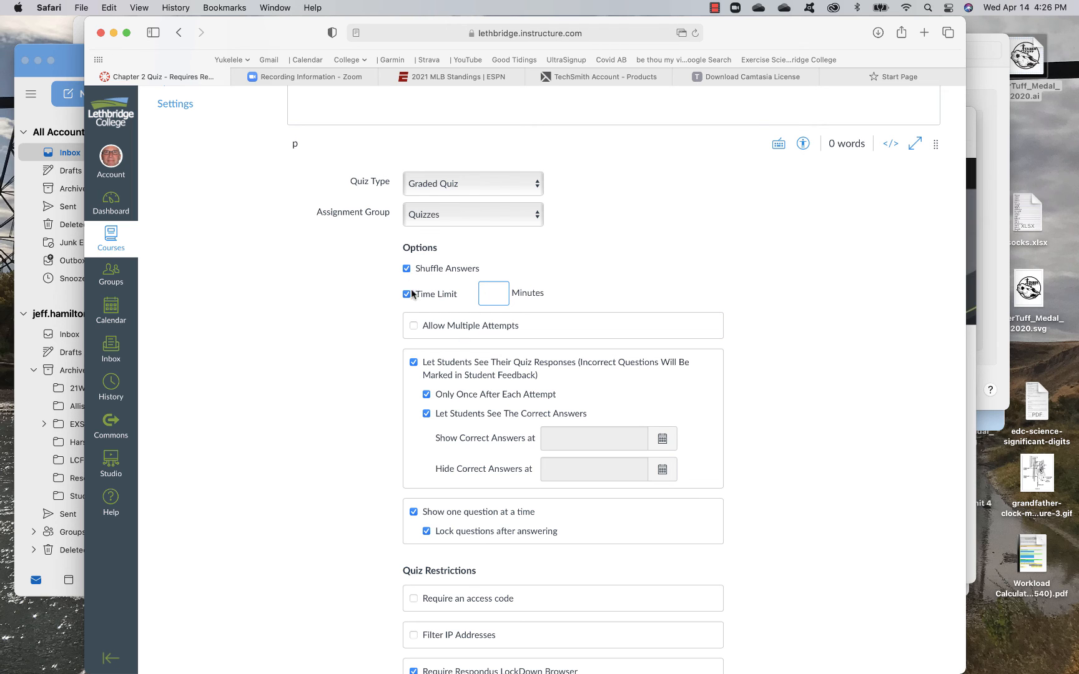
{"action": "type", "text": "120"}
Replace the Available from date with the copied Due date, Apr 21, 2015 11:59pm, and save the quiz.
{"action": "scroll", "coordinate": [625, 287], "scroll_direction": "down", "scroll_amount": 10}
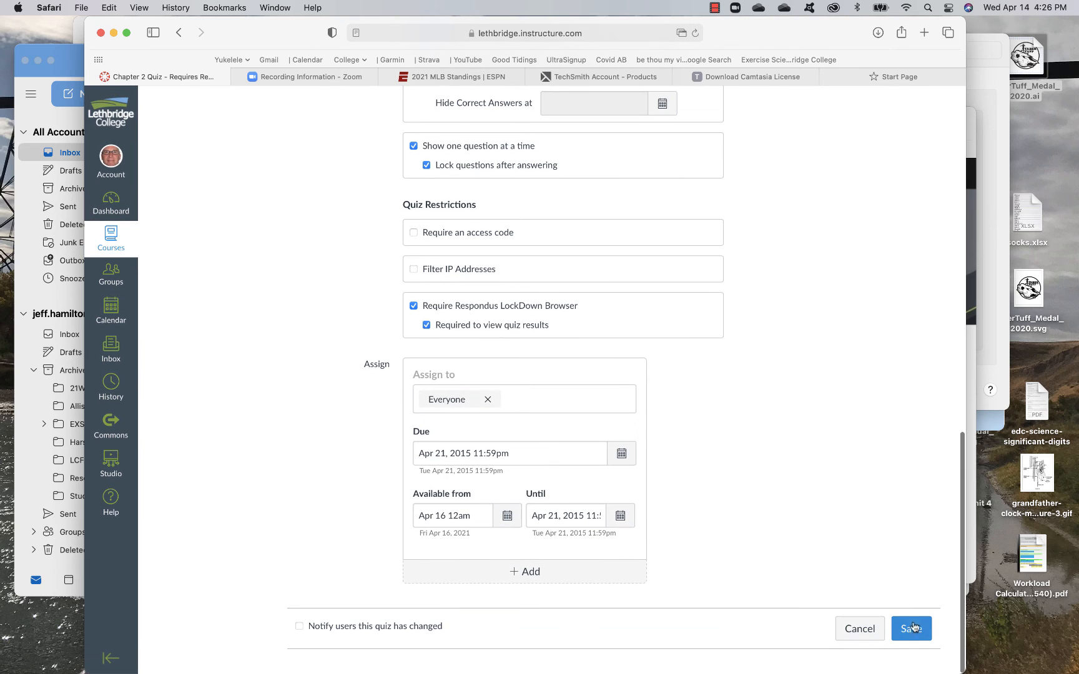
{"action": "left_click", "coordinate": [912, 631]}
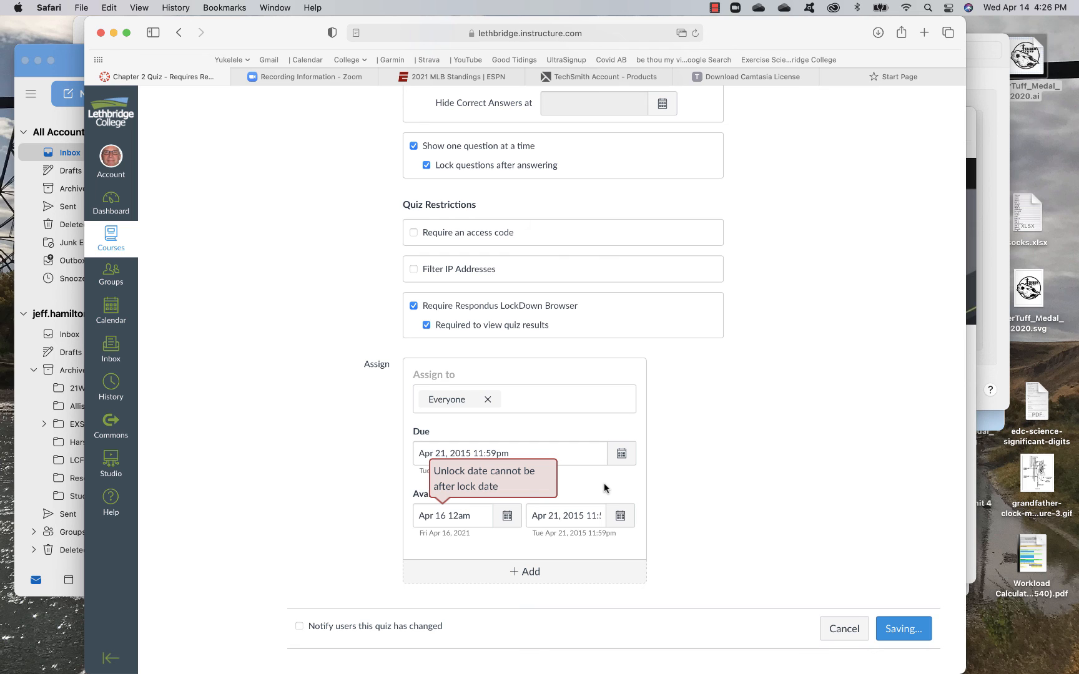
{"action": "left_click", "coordinate": [537, 451]}
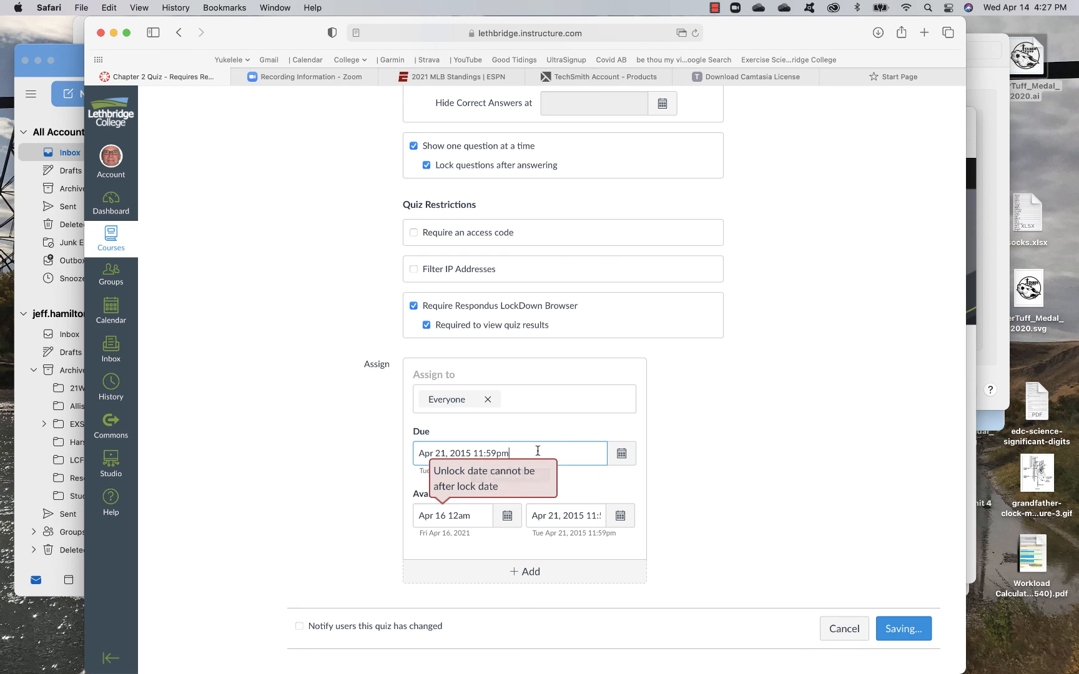
{"action": "left_click_drag", "start_coordinate": [518, 449], "coordinate": [407, 451]}
{"action": "key", "text": "super+c"}
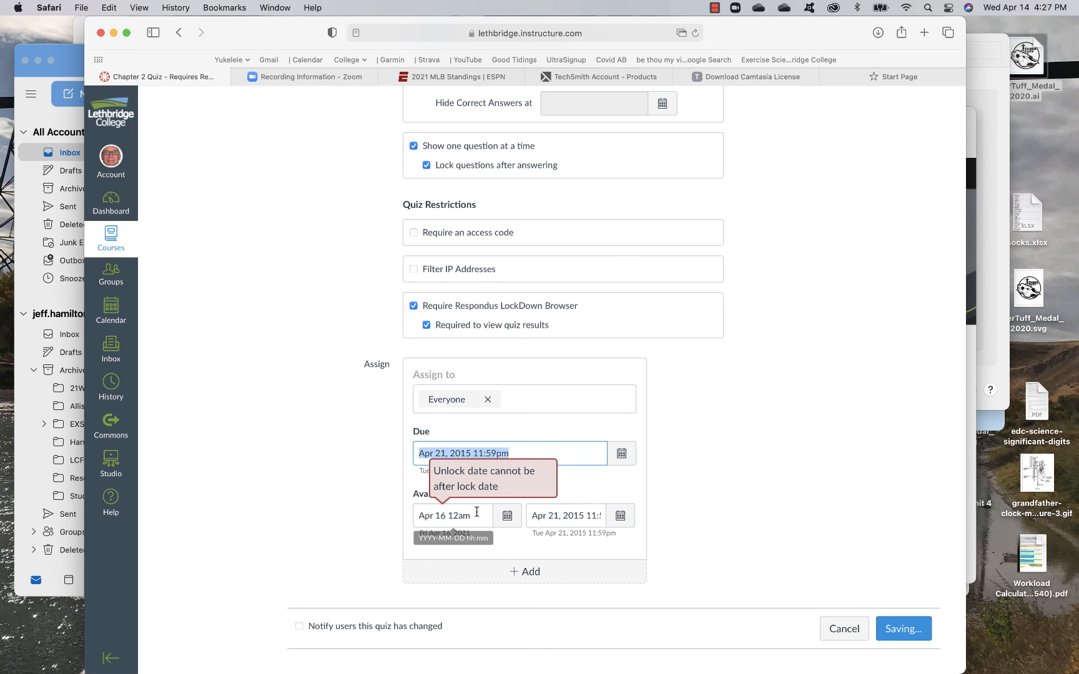
{"action": "left_click_drag", "start_coordinate": [472, 517], "coordinate": [404, 519]}
{"action": "key", "text": "super+v"}
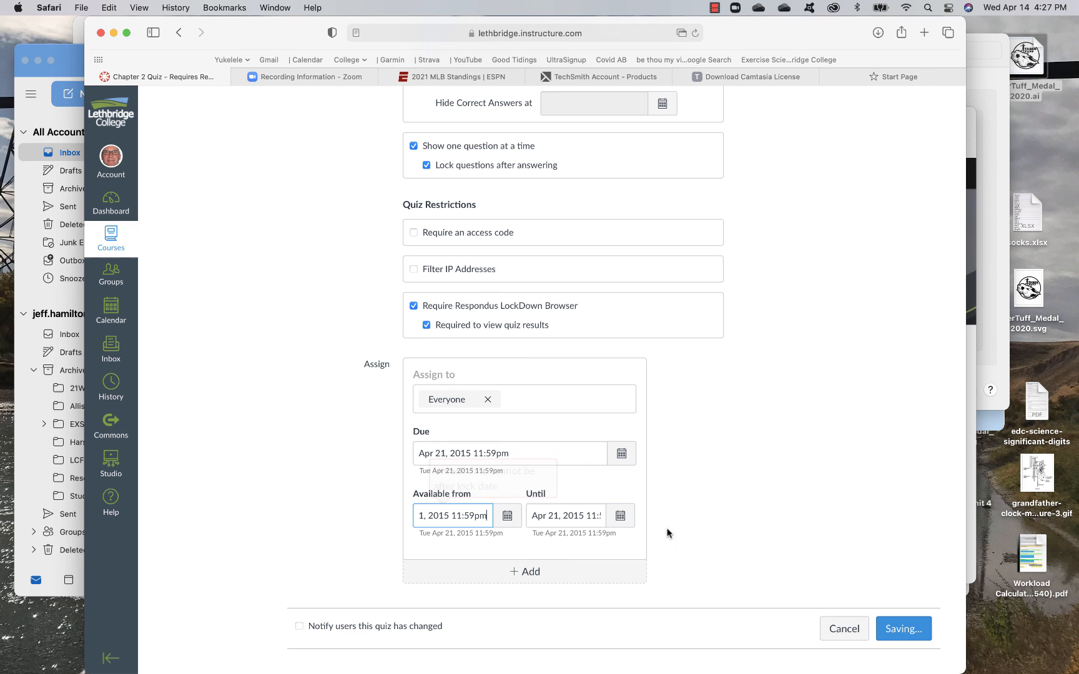
{"action": "left_click", "coordinate": [910, 630]}
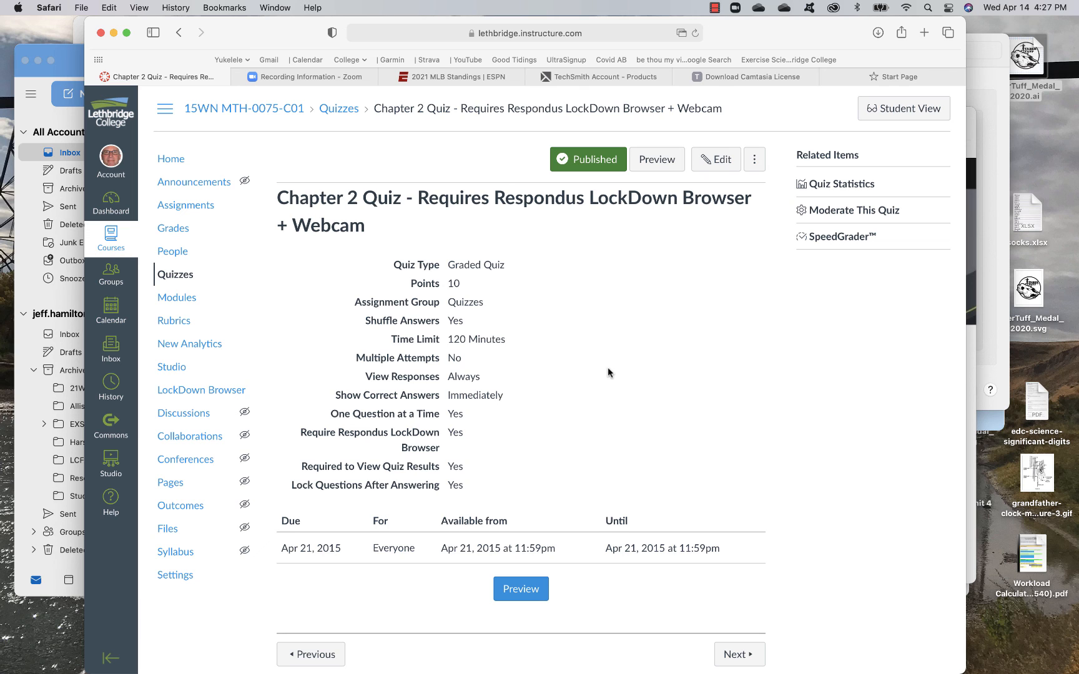
Moderate the Chapter 2 Quiz and enter 60 minutes of extra time on every attempt for the first listed student.
{"action": "left_click", "coordinate": [865, 212]}
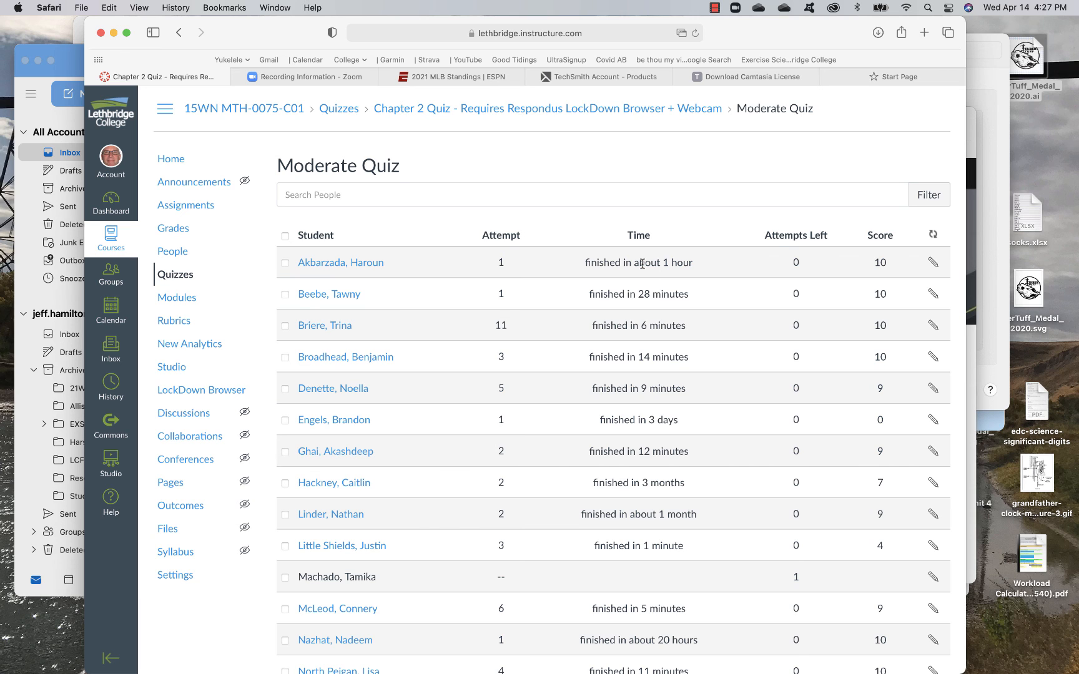
{"action": "left_click", "coordinate": [932, 262]}
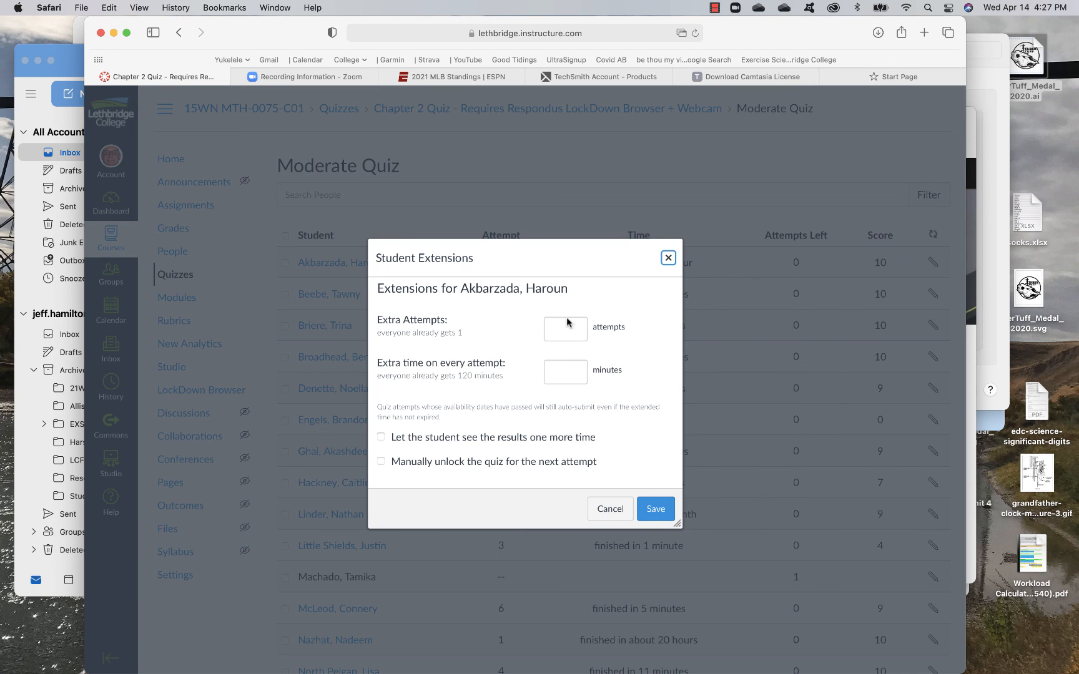
{"action": "left_click", "coordinate": [566, 370]}
{"action": "type", "text": "60"}
{"action": "left_click", "coordinate": [509, 486]}
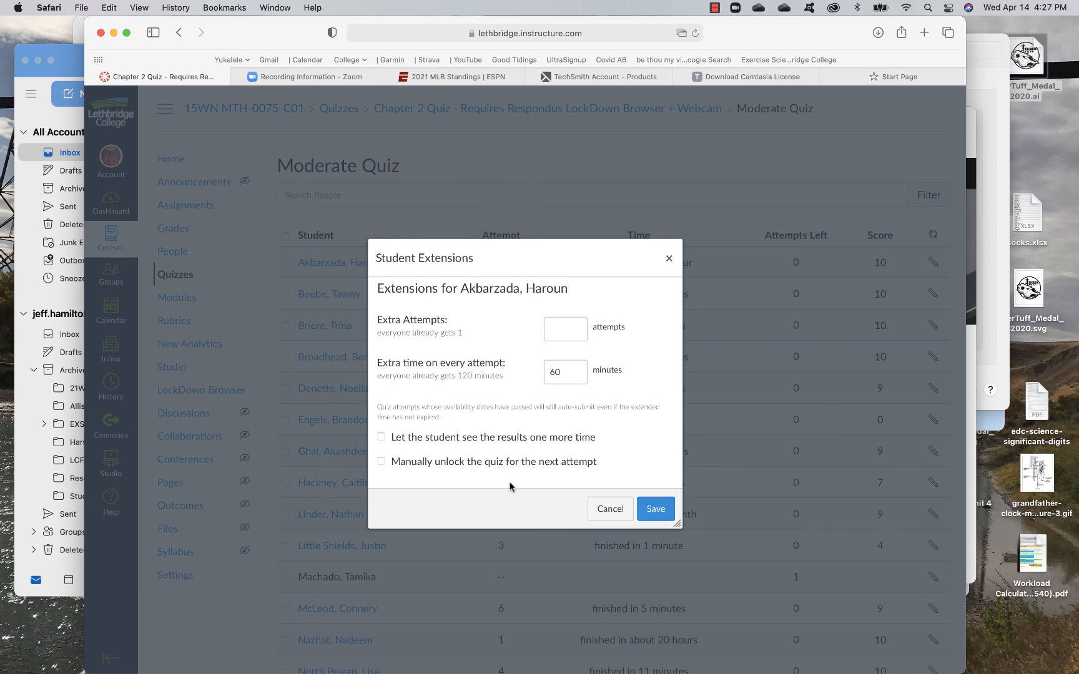